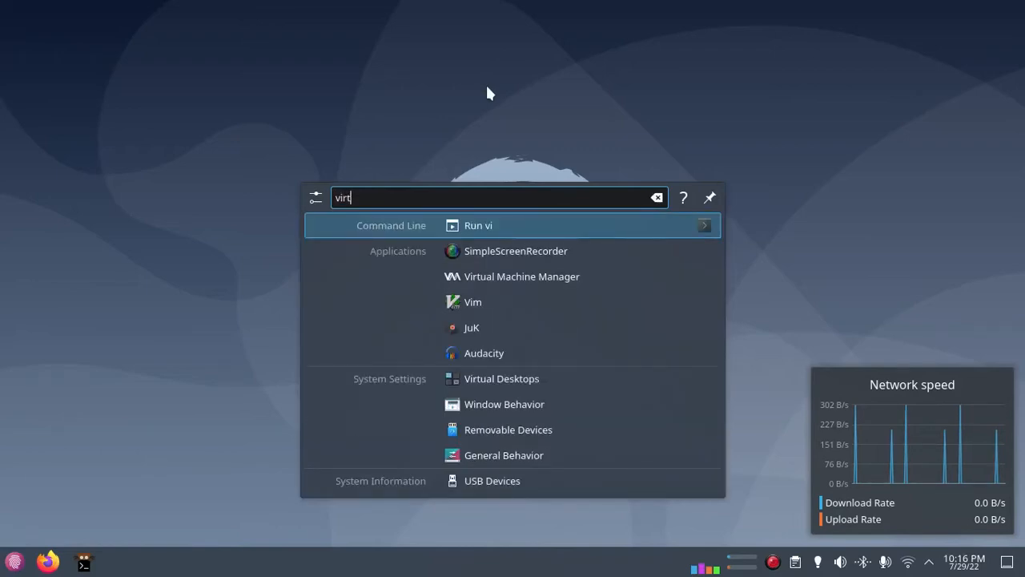
Launch Virtual Machine Manager from the KRunner results for 'virt'.
key("Return")
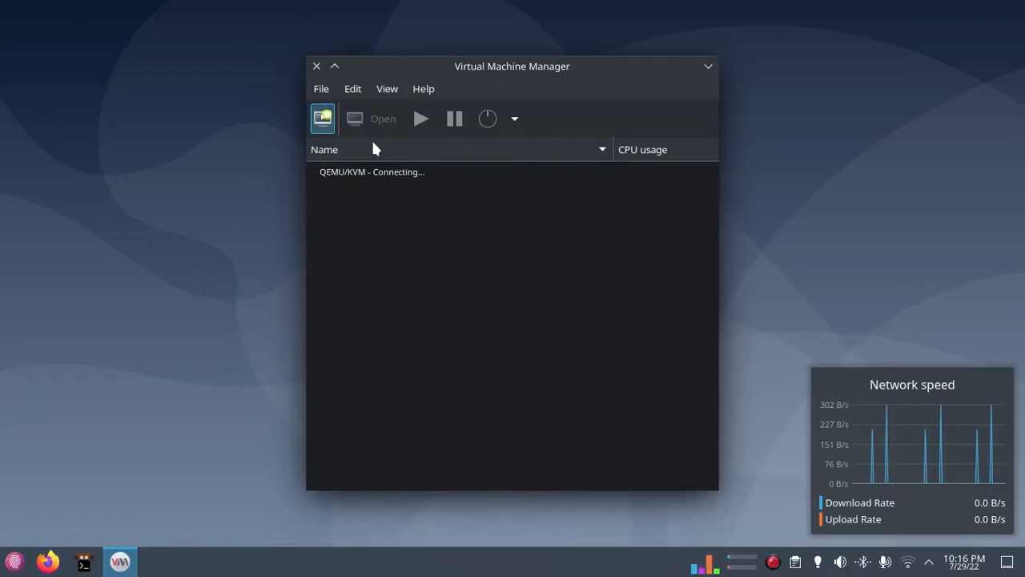
Restart the New VM wizard after selecting the QEMU/KVM connection.
left_click(328, 118)
left_click_drag(465, 85, 441, 83)
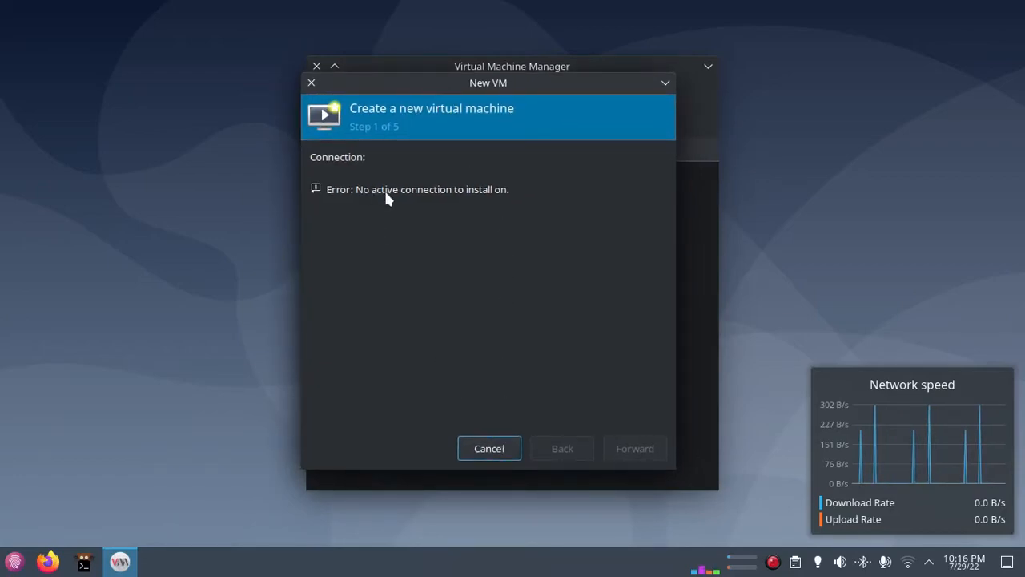
left_click(488, 454)
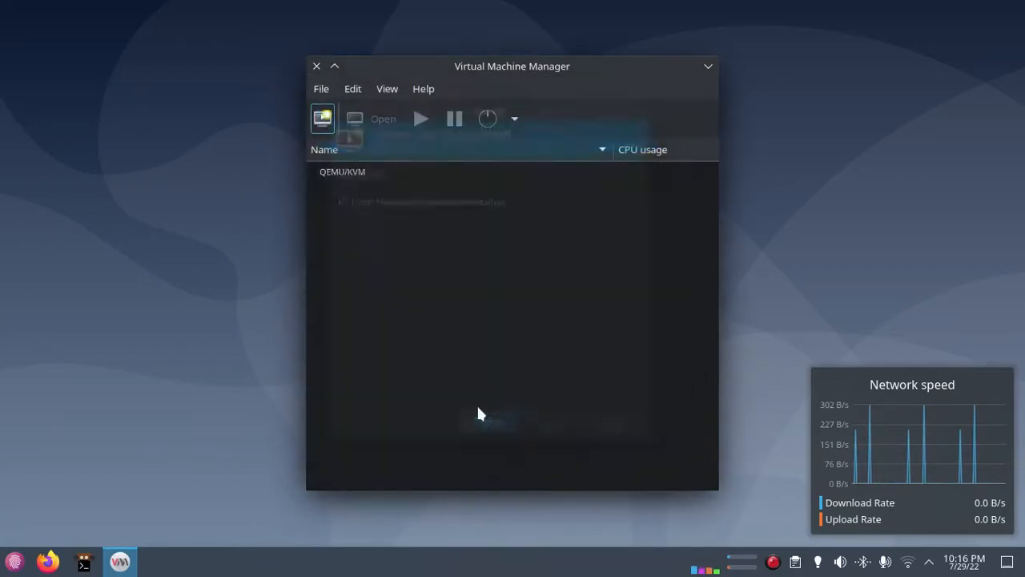
left_click(338, 170)
left_click(322, 118)
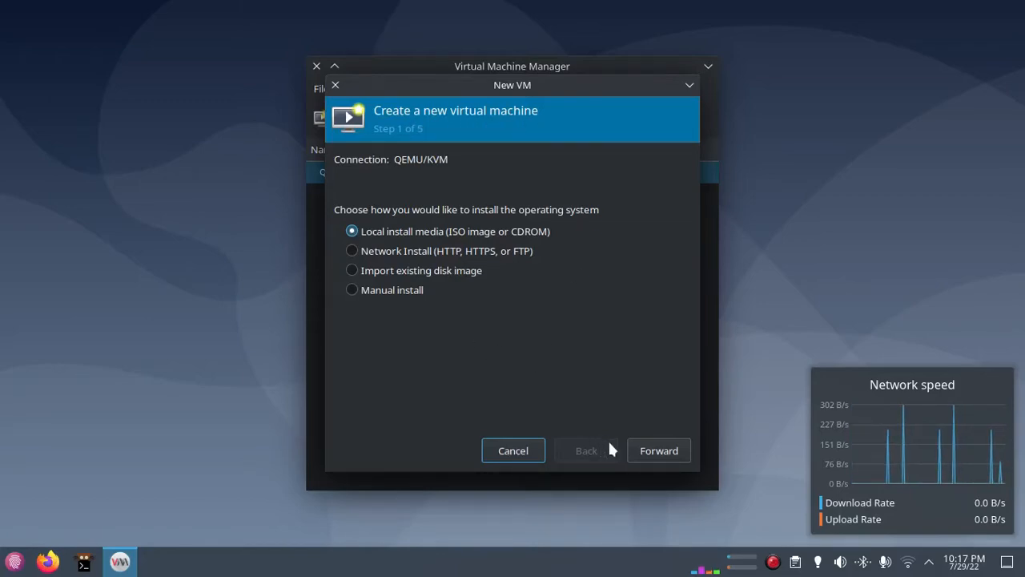
Use local install media, picking ubuntu-22.04-desktop-amd64.iso from the home folder.
left_click(639, 449)
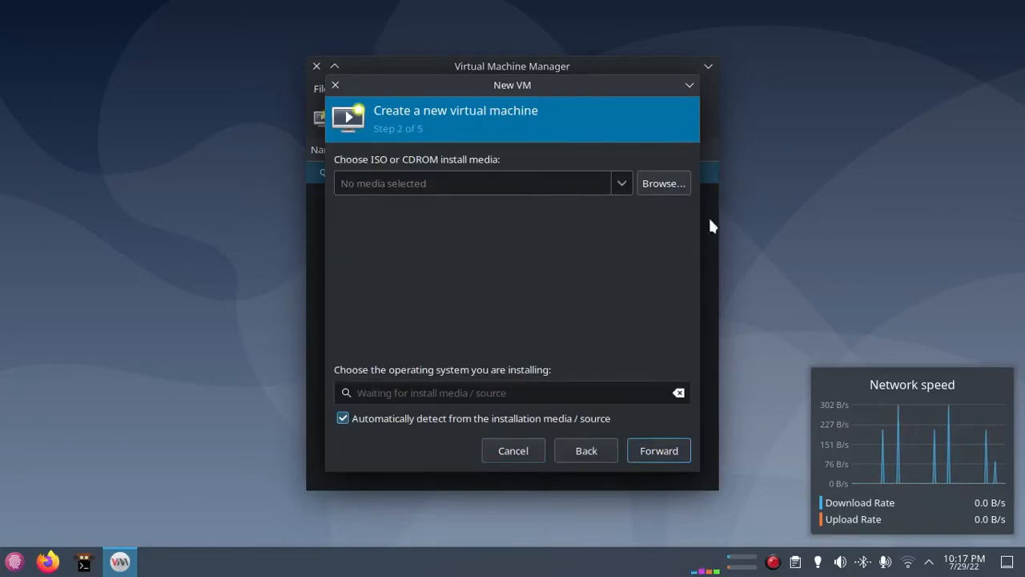
left_click(668, 186)
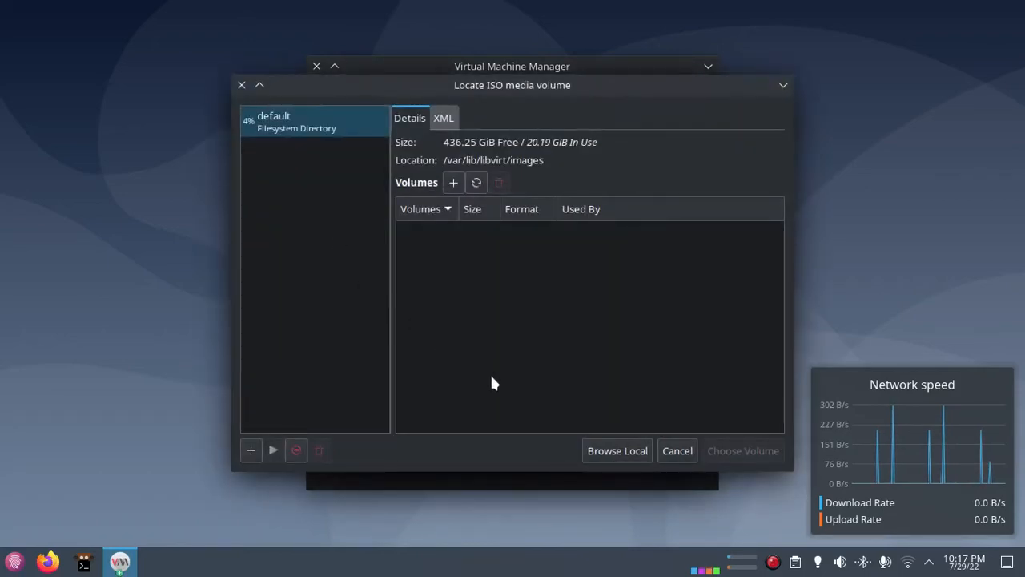
left_click(594, 450)
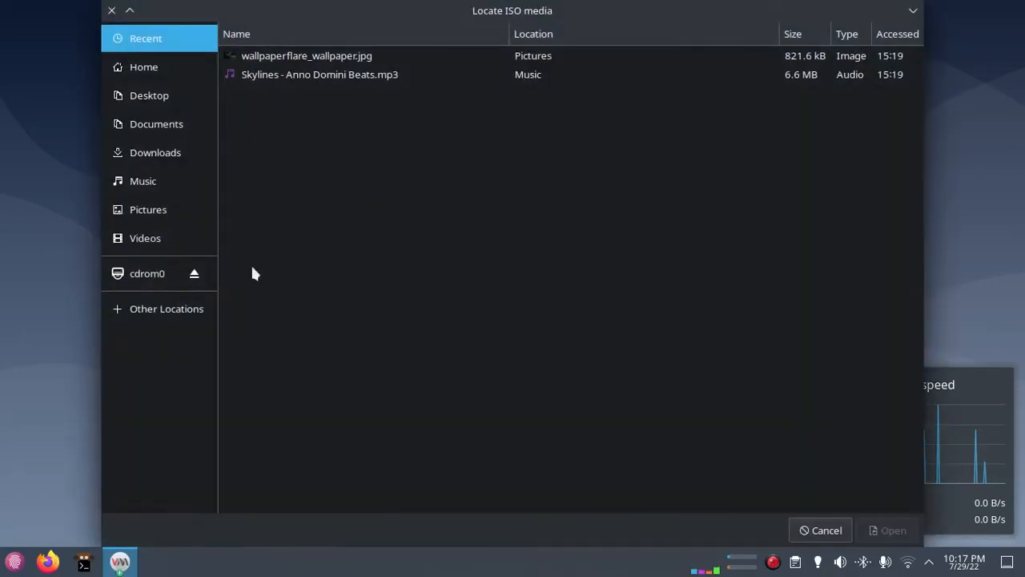
left_click(151, 68)
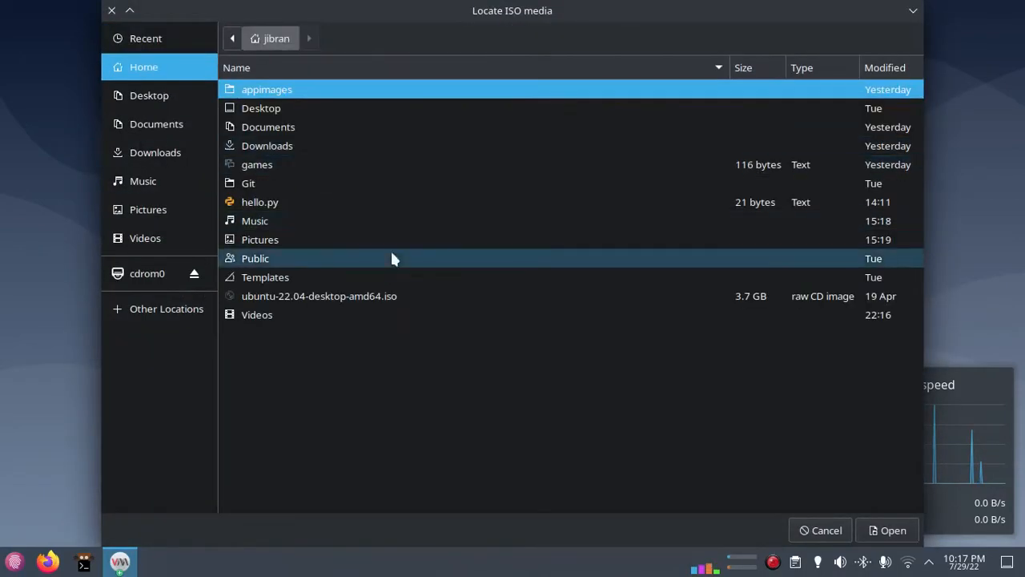
left_click(311, 298)
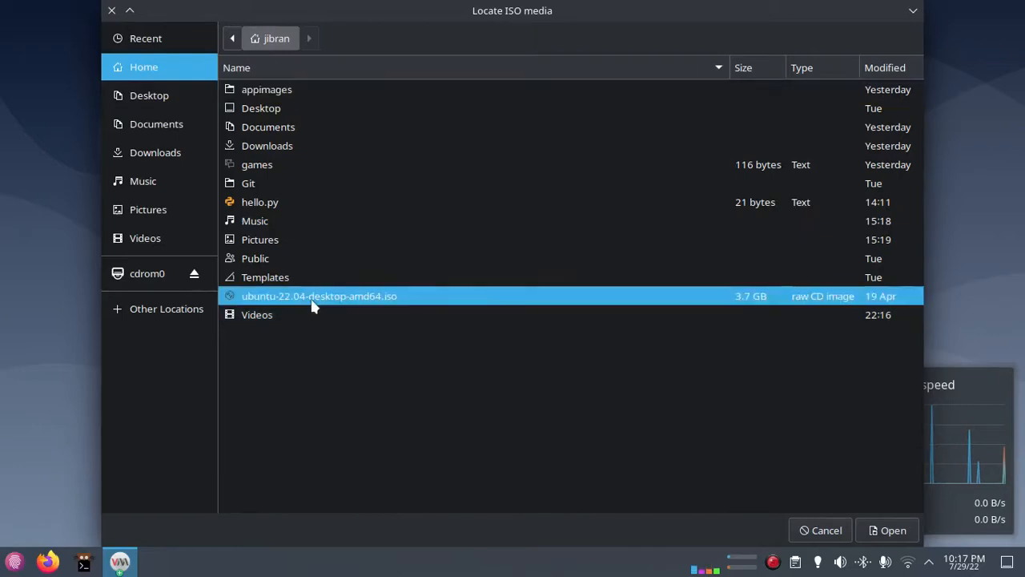
left_click(877, 531)
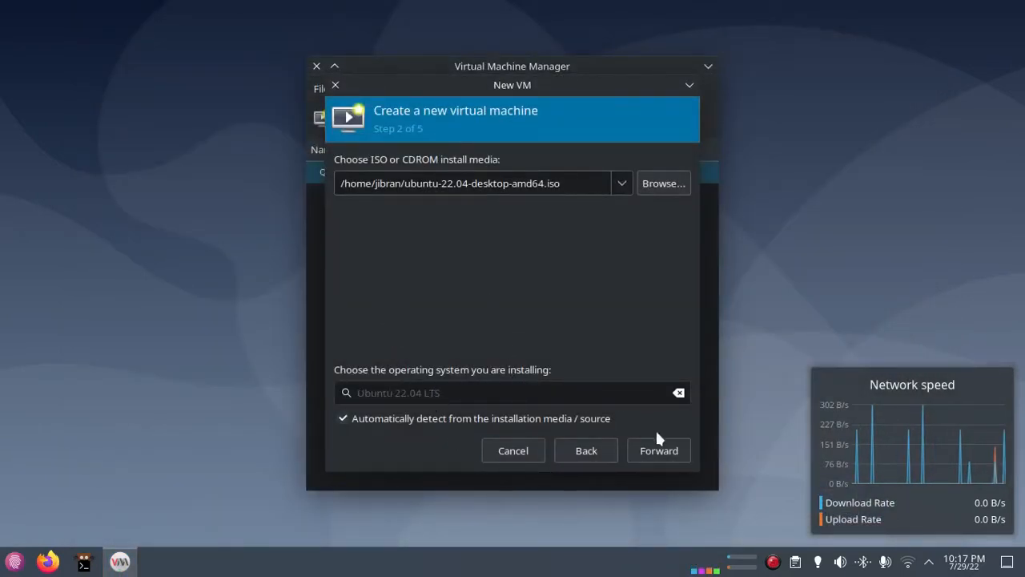
Accept 4096 MiB memory, 2 CPUs and a 25 GiB disk, and create the VM named UbuntuVirt.
left_click(661, 450)
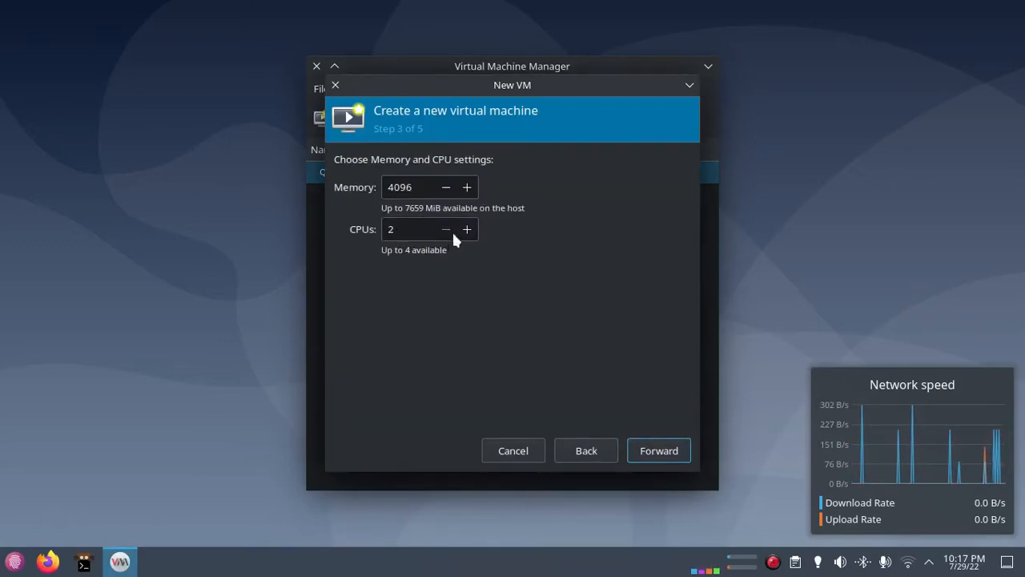
left_click(670, 454)
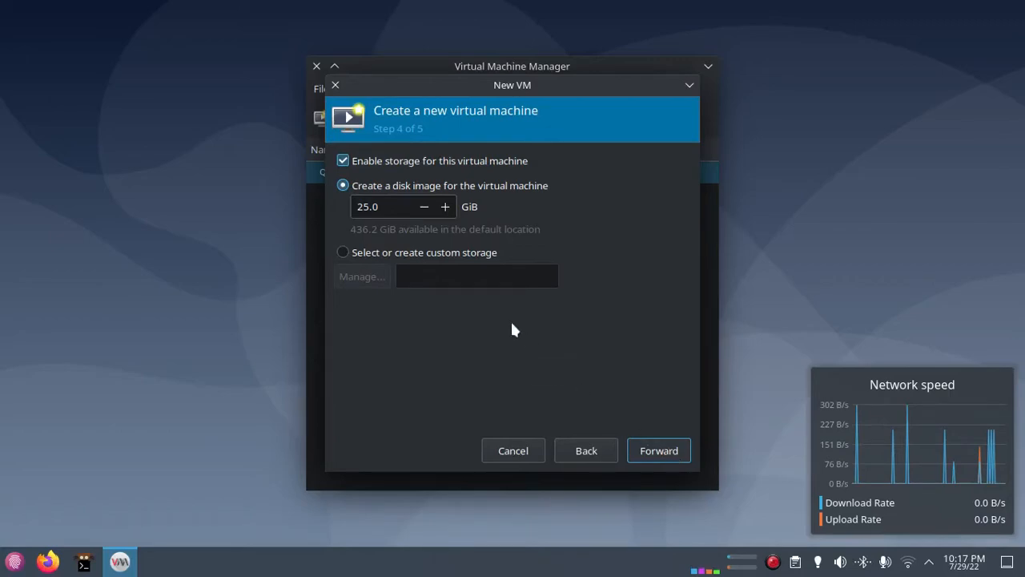
left_click(660, 452)
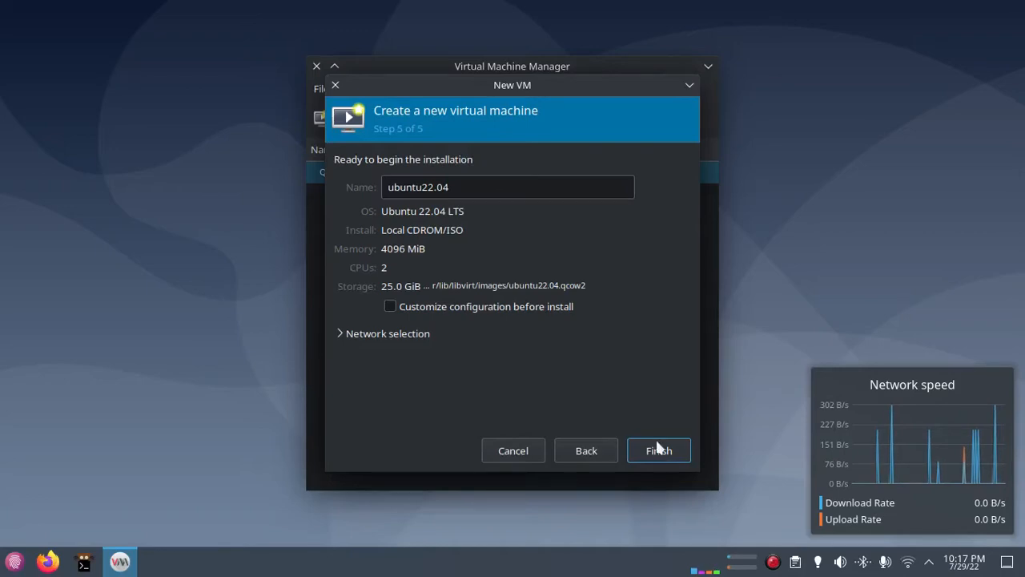
triple_click(488, 185)
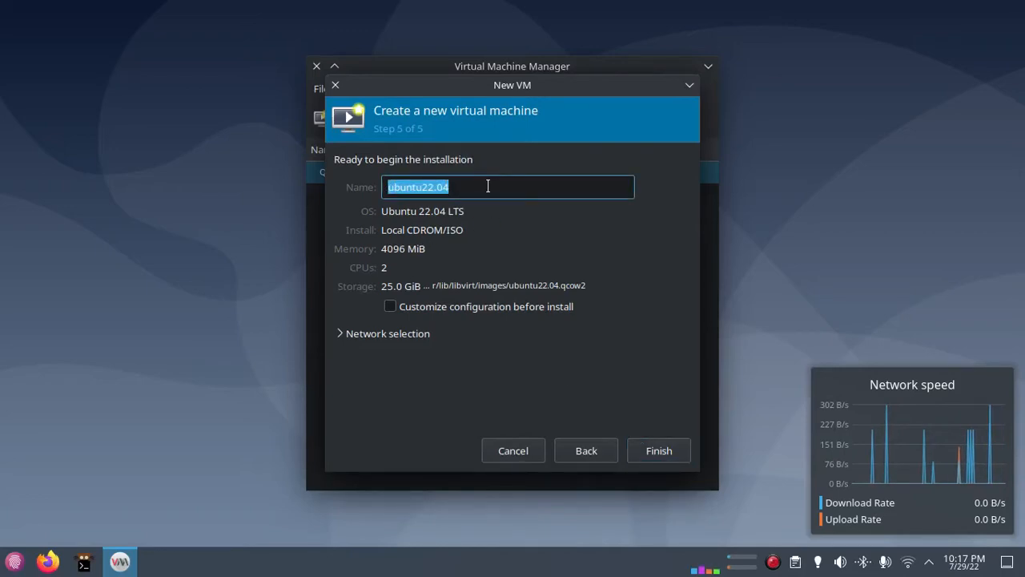
type("UbuntuVirt")
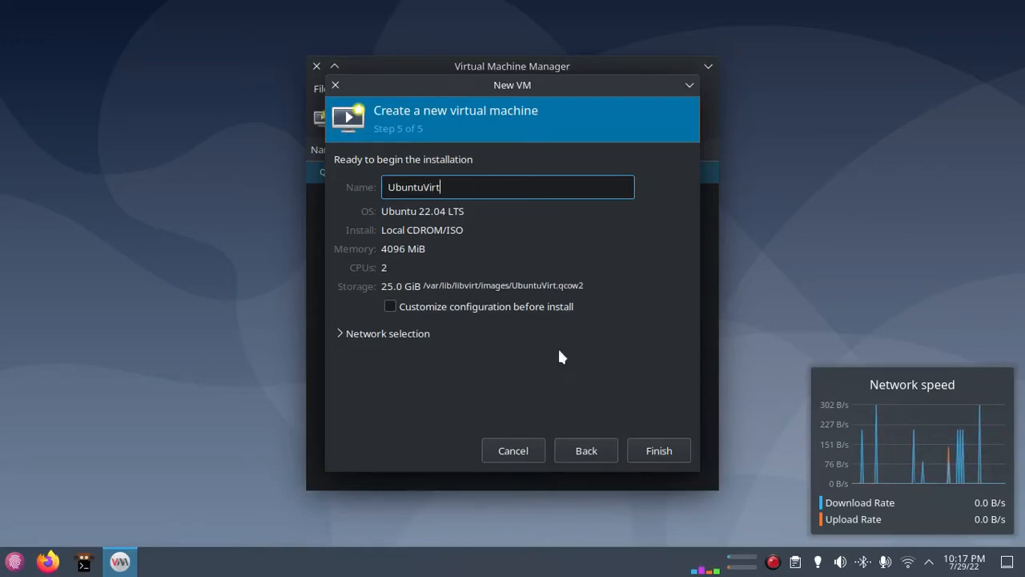
left_click(652, 455)
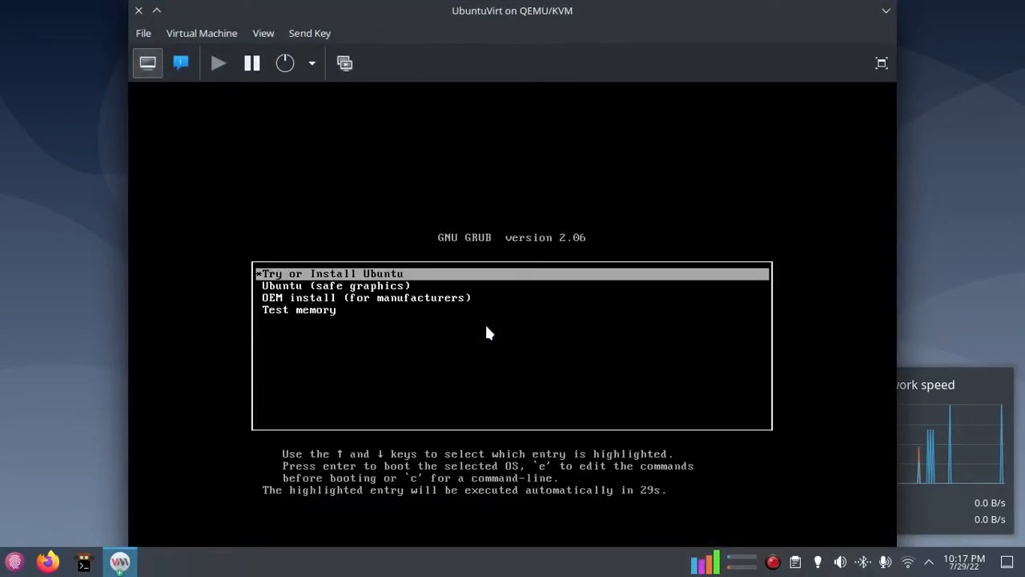
Boot the 'Try or Install Ubuntu' GRUB entry and view the guest fullscreen.
key("Down")
key("Up")
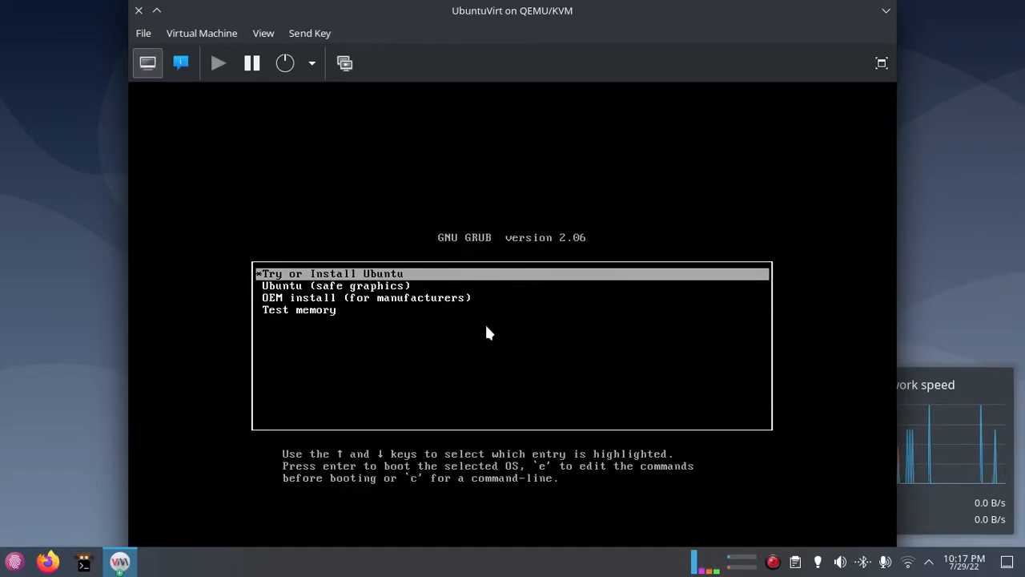
key("Down")
key("Up")
key("Return")
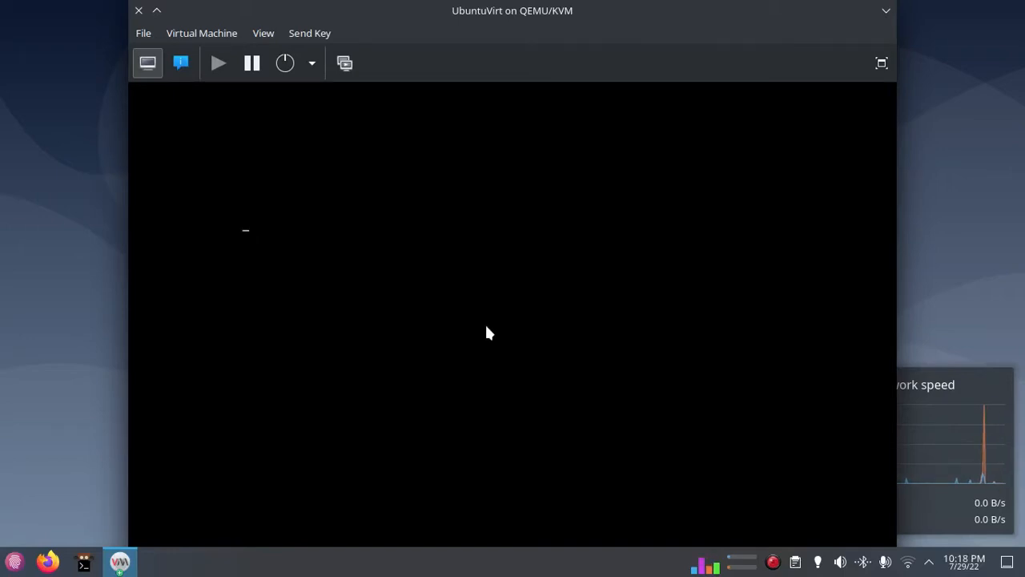
left_click(879, 64)
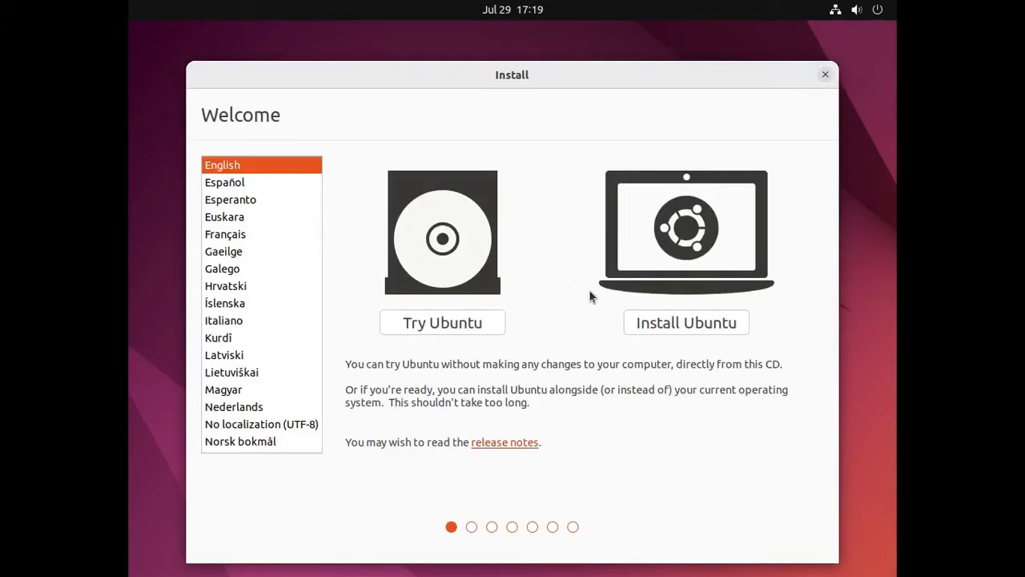
Install Ubuntu with the English (US) keyboard and Minimal installation, without third-party software.
left_click(662, 331)
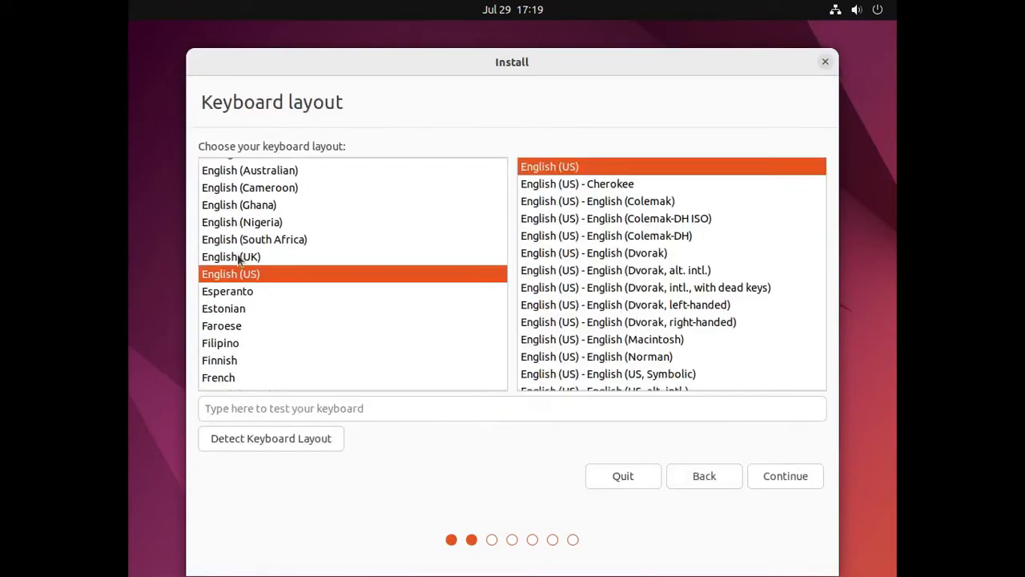
left_click(785, 478)
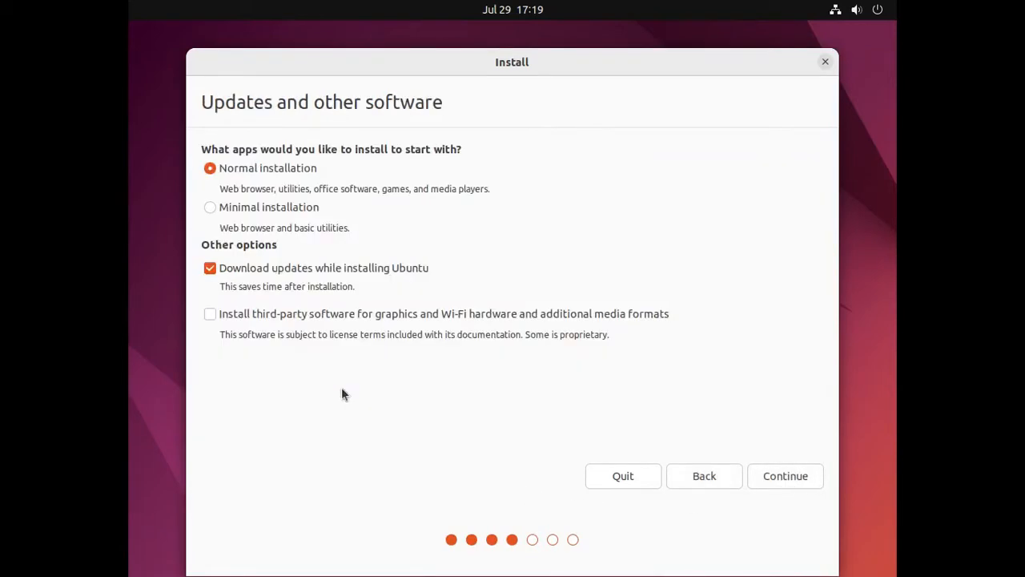
left_click(248, 317)
left_click(295, 317)
left_click(228, 212)
left_click(785, 484)
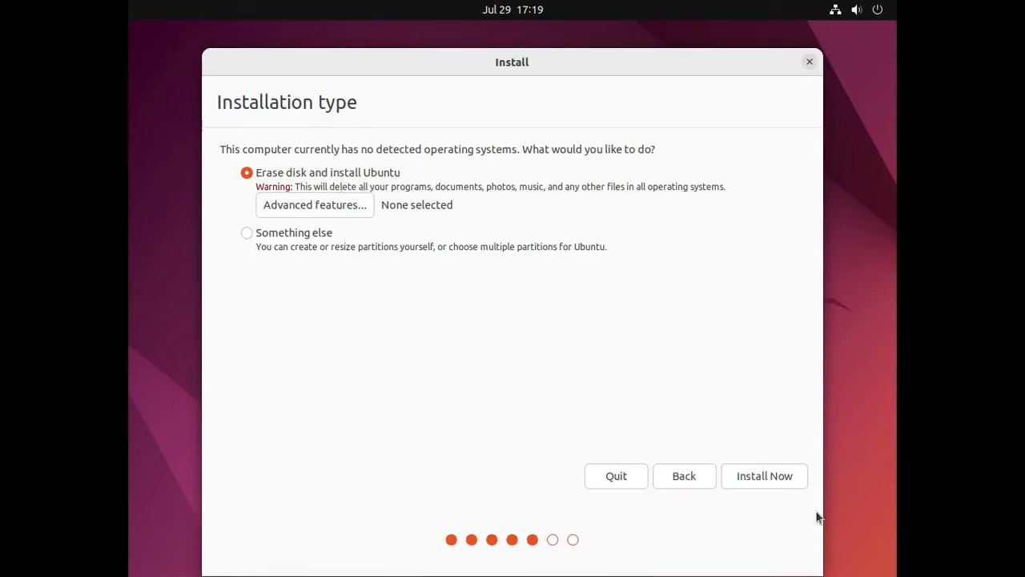
Erase the disk and install, confirm the partition changes, and accept Karachi as timezone.
left_click(790, 478)
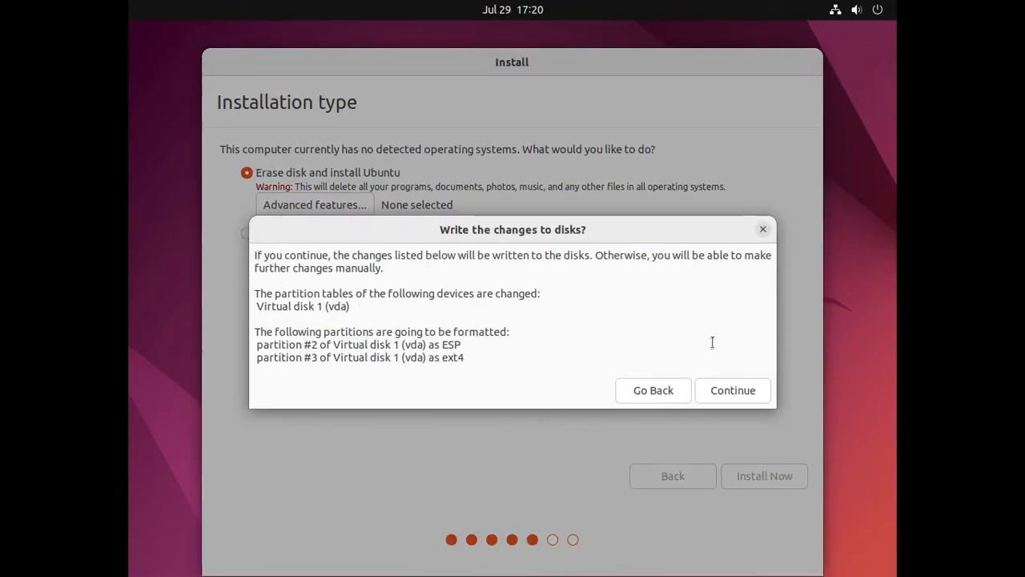
left_click(741, 392)
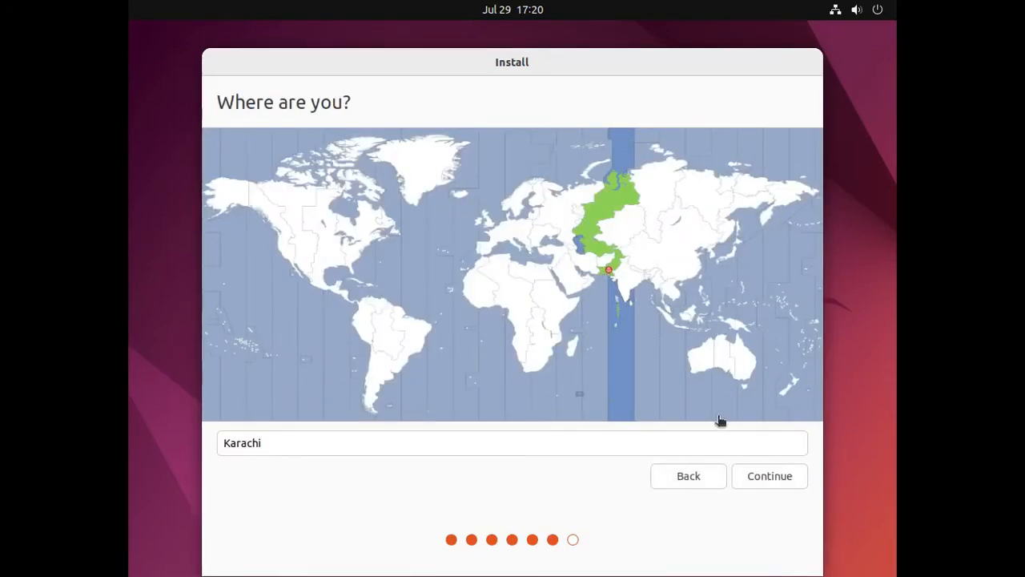
left_click(756, 480)
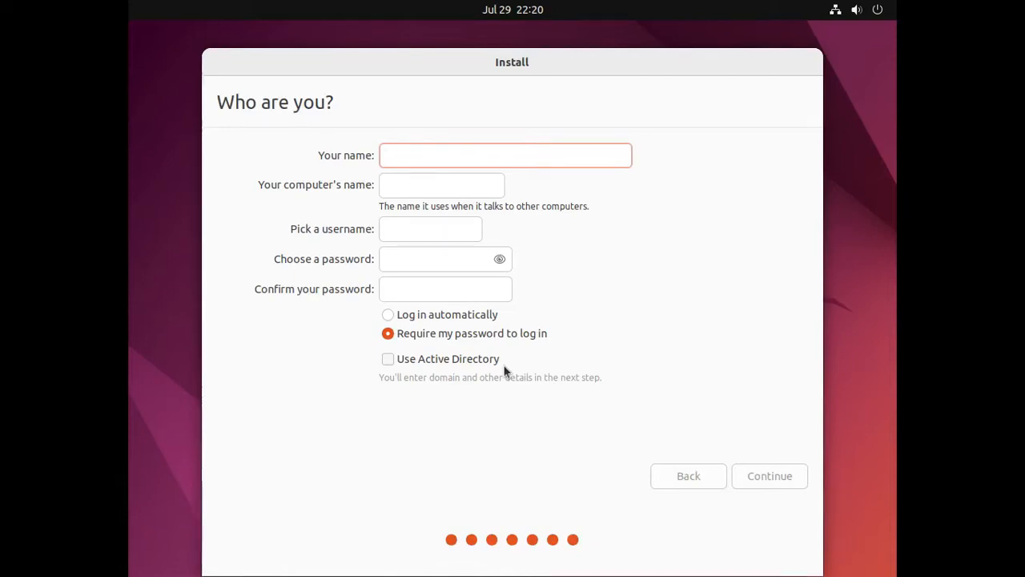
Enter ubuntuVirt as the name and set a short matching password.
type("ubu")
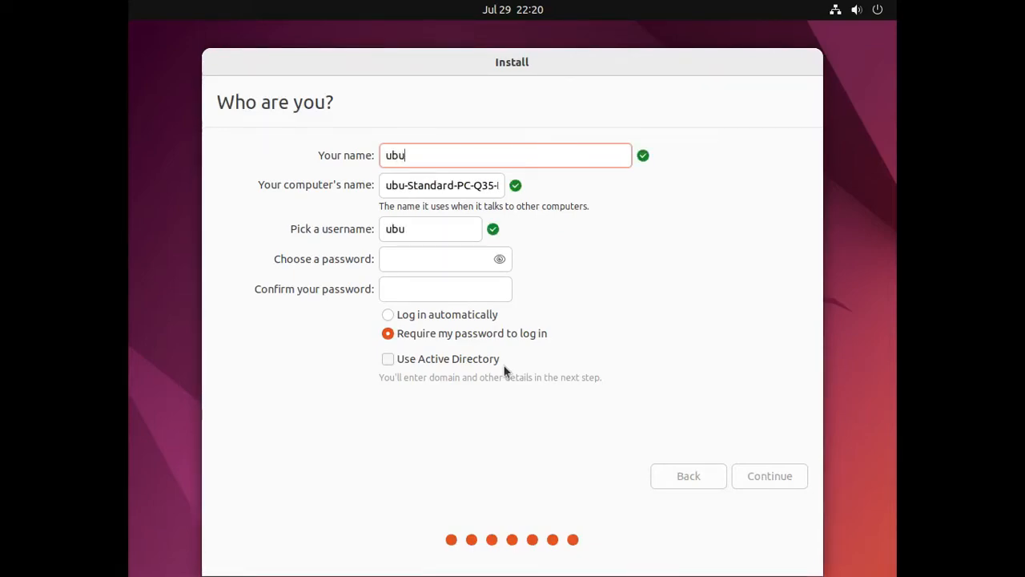
type("ntuVirt")
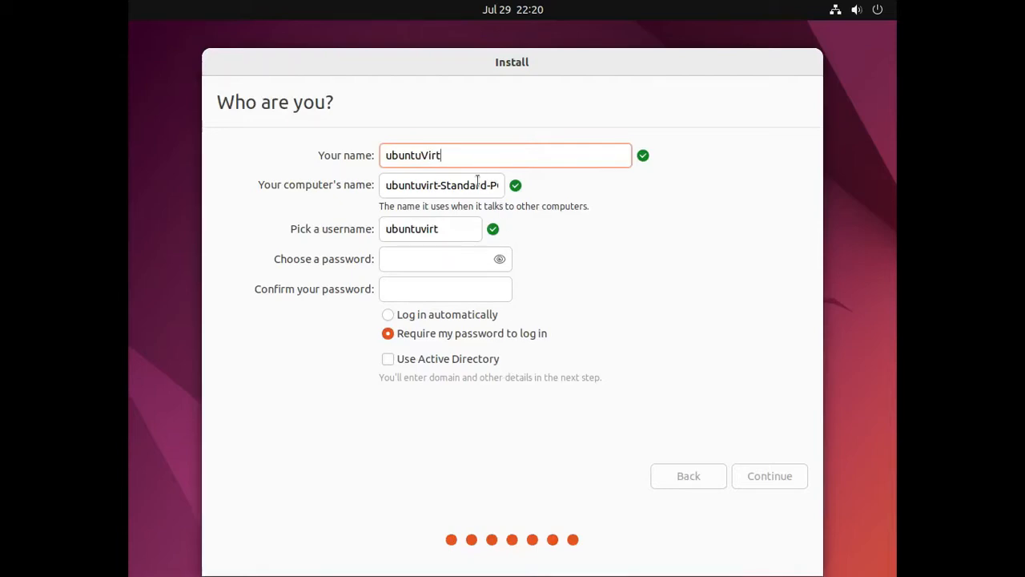
left_click(439, 257)
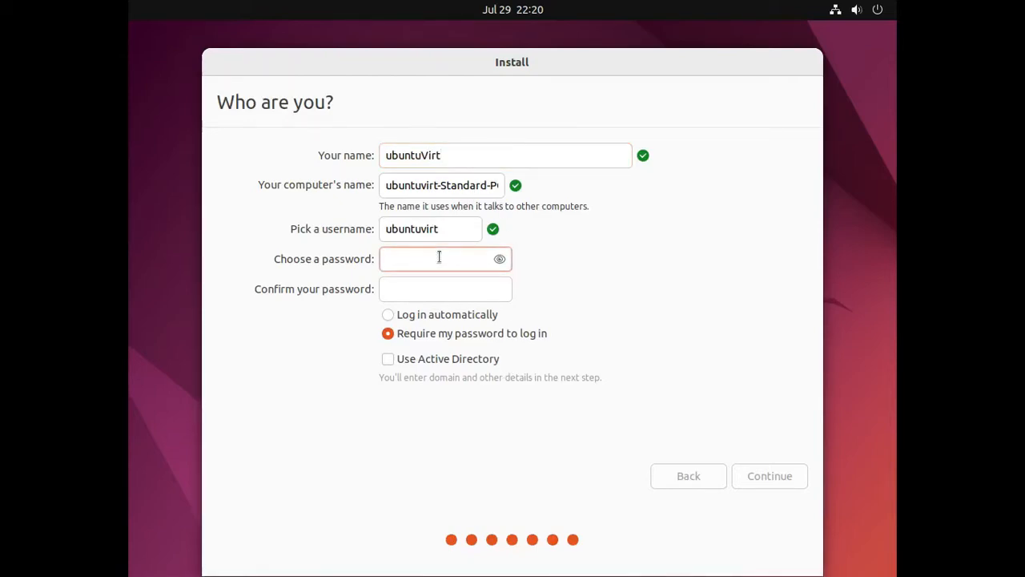
type("123")
key("Tab")
type("123")
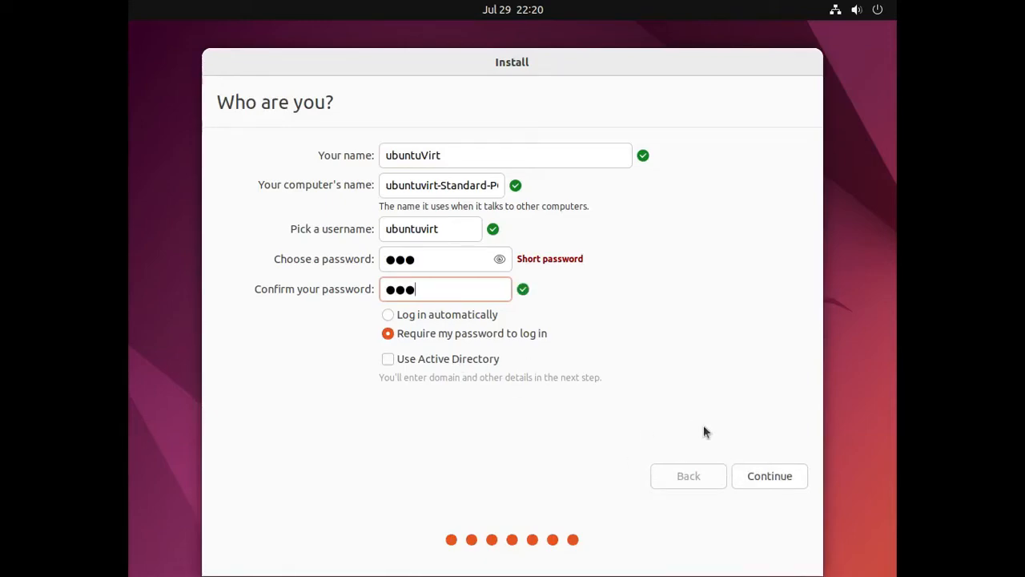
Start the installation and restart into the installed Ubuntu once it completes.
left_click(751, 475)
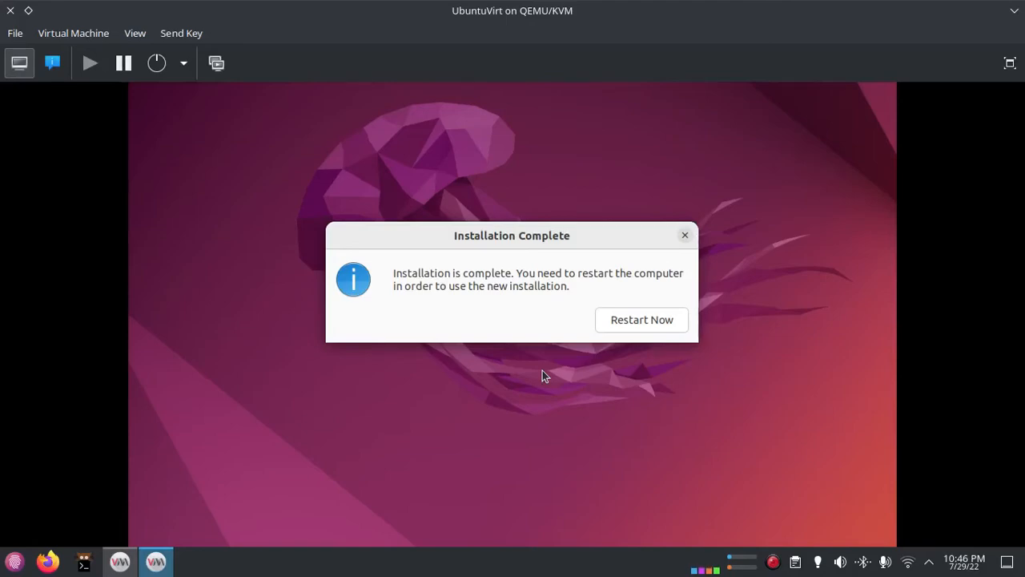
left_click(617, 321)
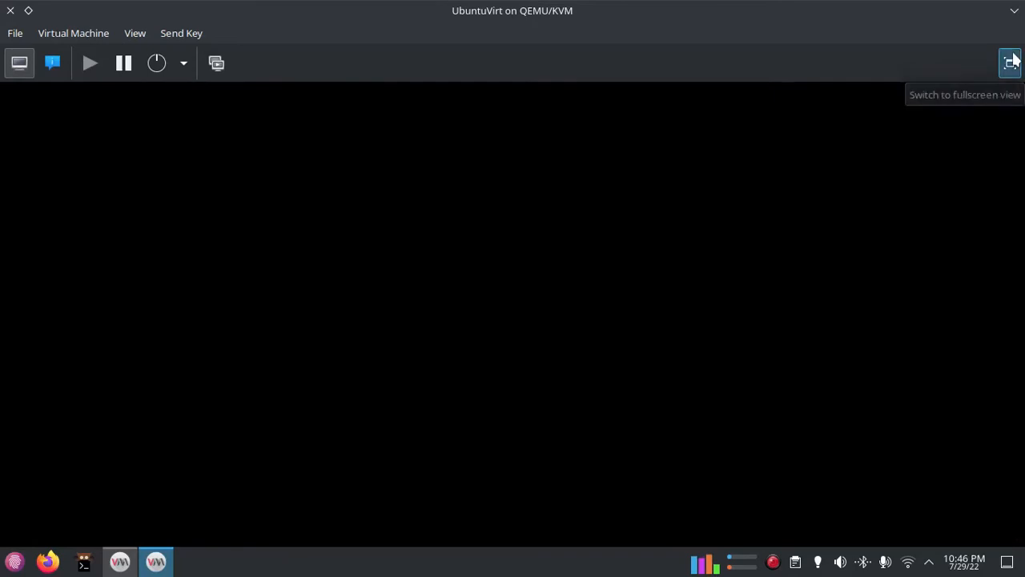
Check the VM's hardware details, then return the rebooting guest to fullscreen view.
left_click(1009, 63)
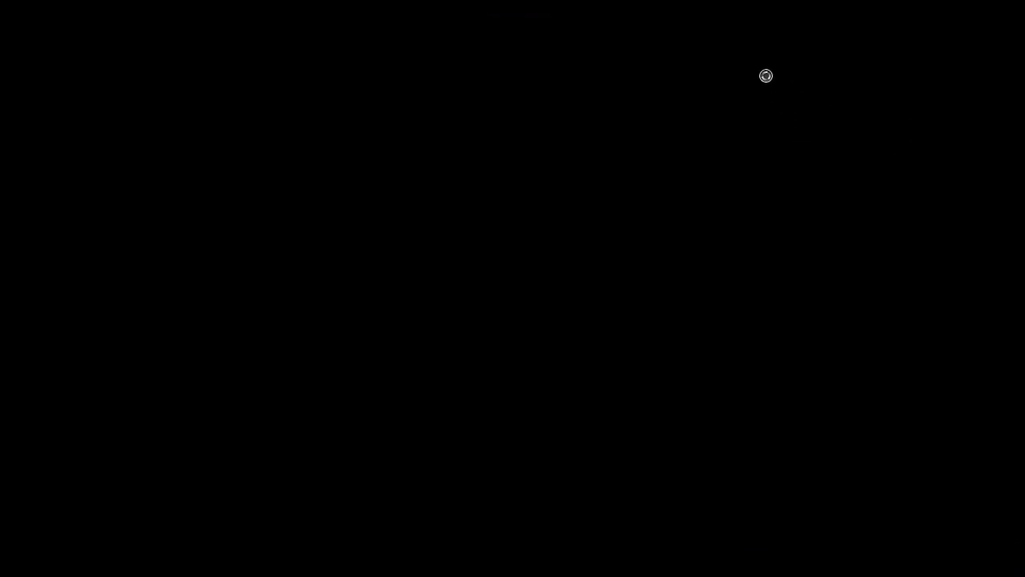
left_click(500, 11)
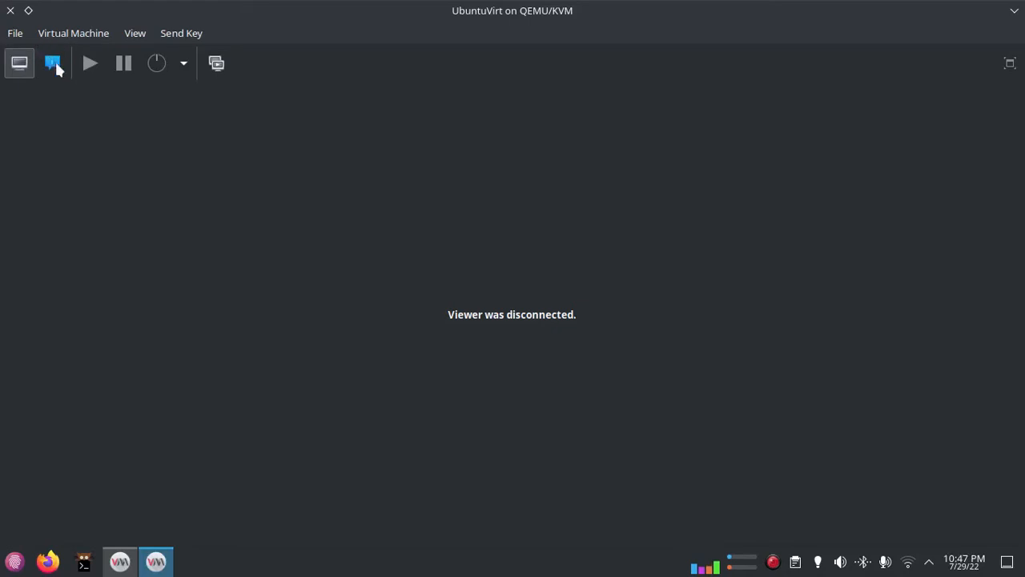
left_click(52, 62)
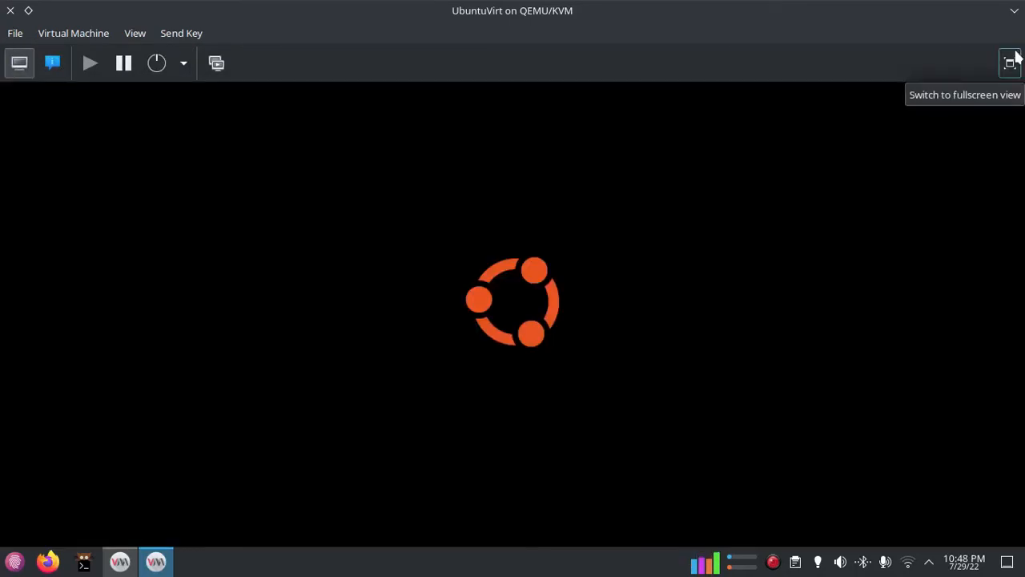
left_click(1014, 69)
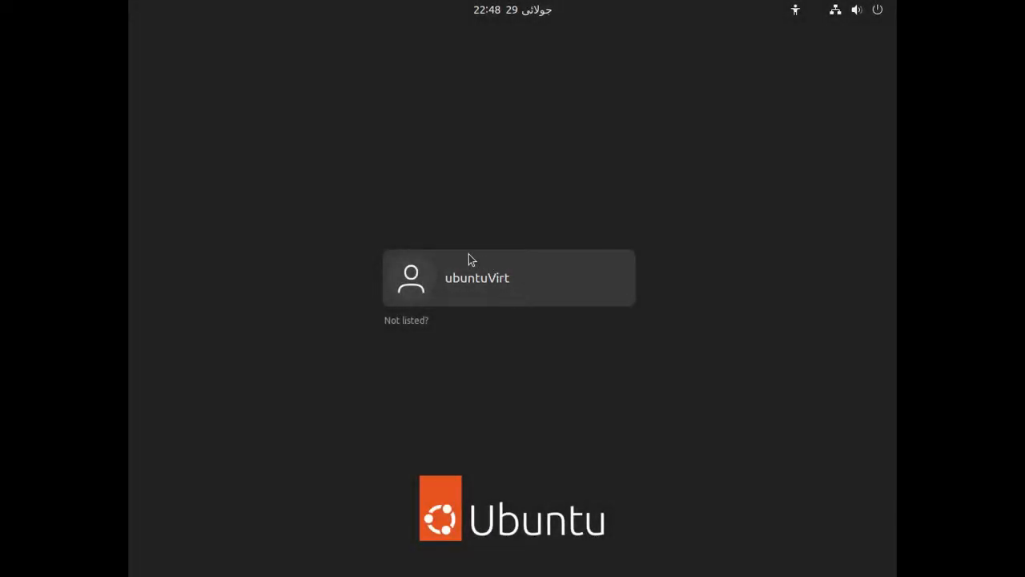
Log in to the new user account with its password.
left_click(527, 284)
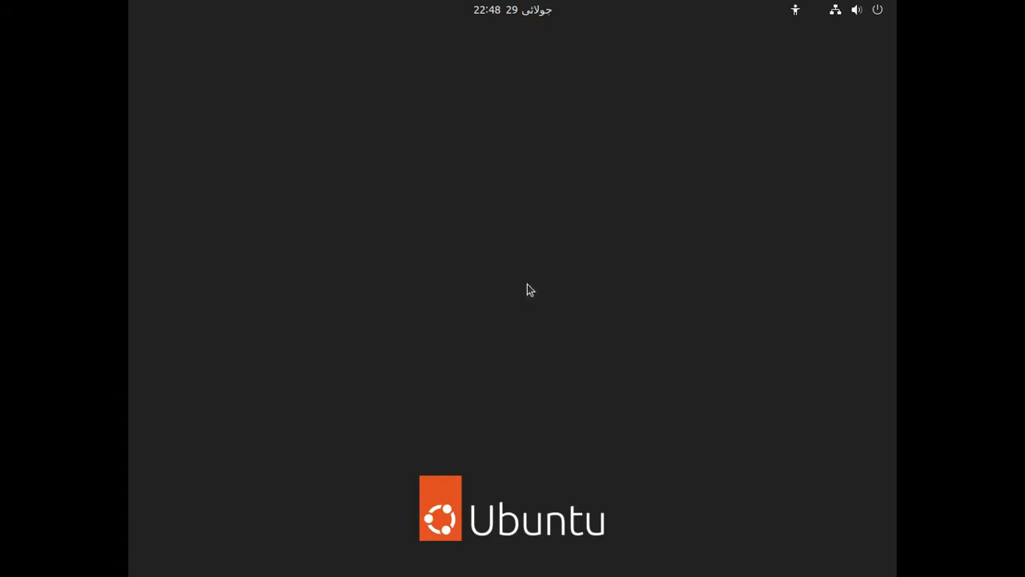
type("•••")
key("Return")
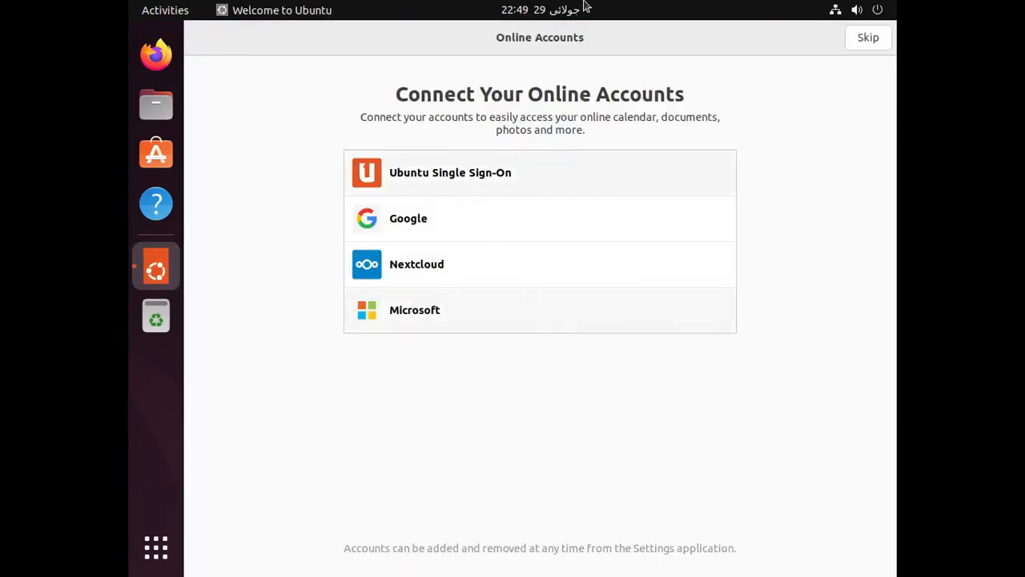
Finish the welcome setup, skipping online accounts and declining system-info reporting.
left_click(855, 42)
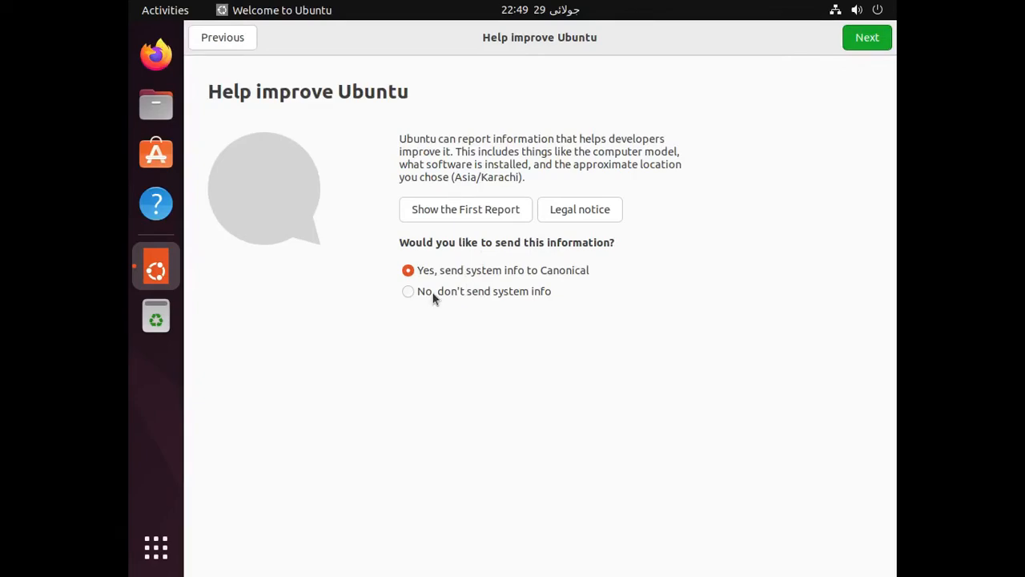
left_click(475, 291)
left_click(849, 38)
left_click(852, 44)
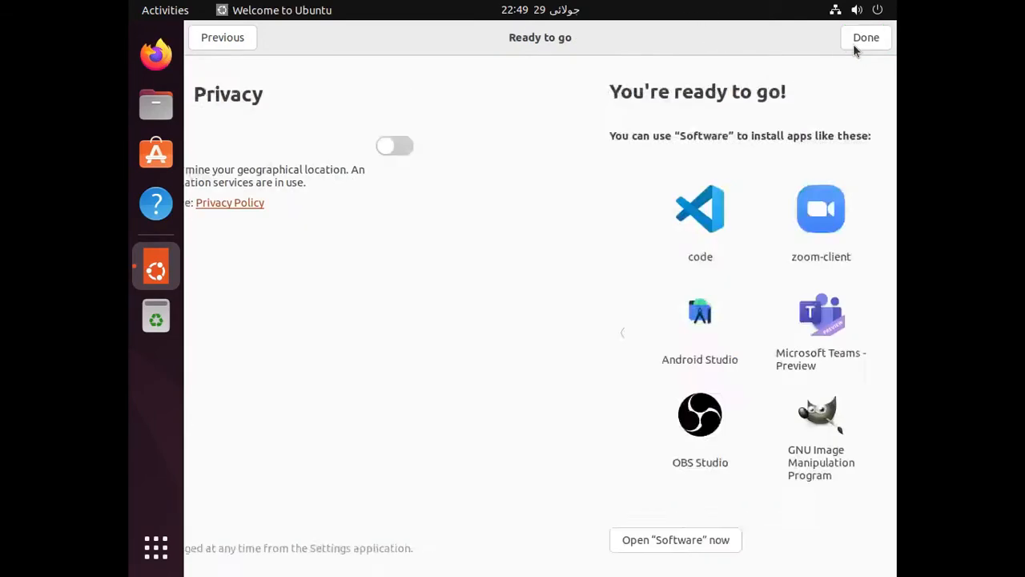
left_click(867, 38)
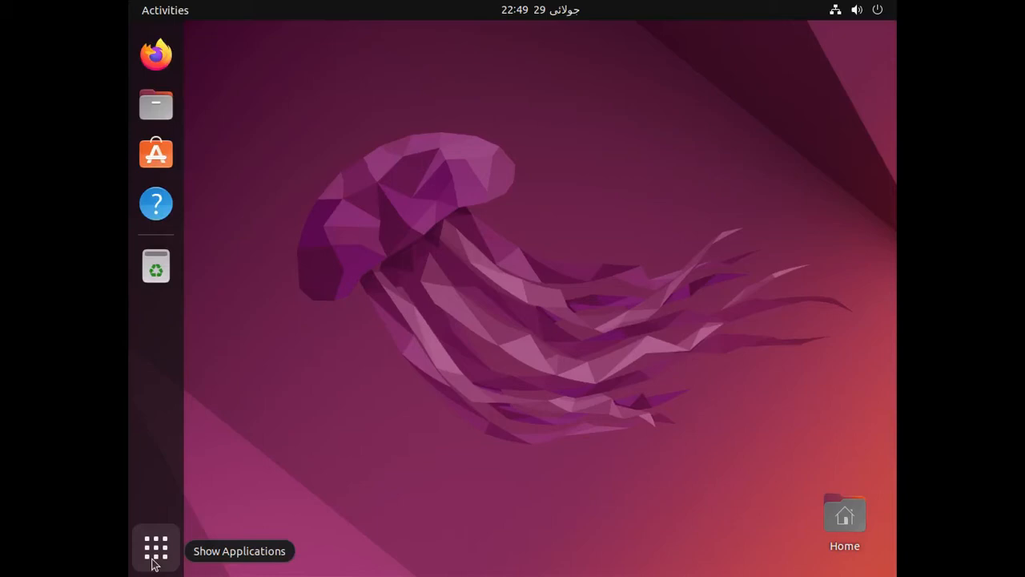
Search the applications for 'display' to open the Displays settings.
left_click(155, 549)
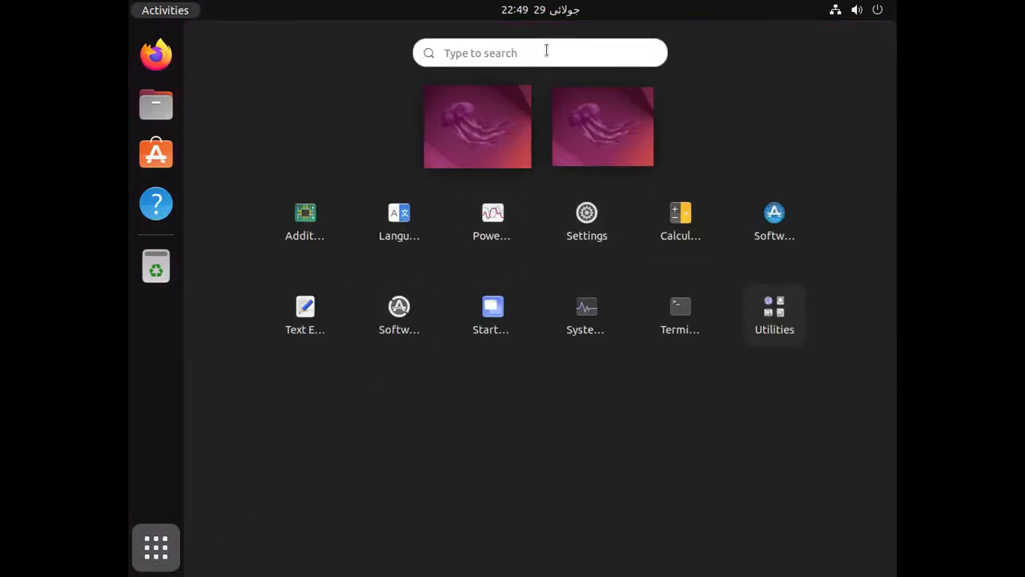
left_click(545, 51)
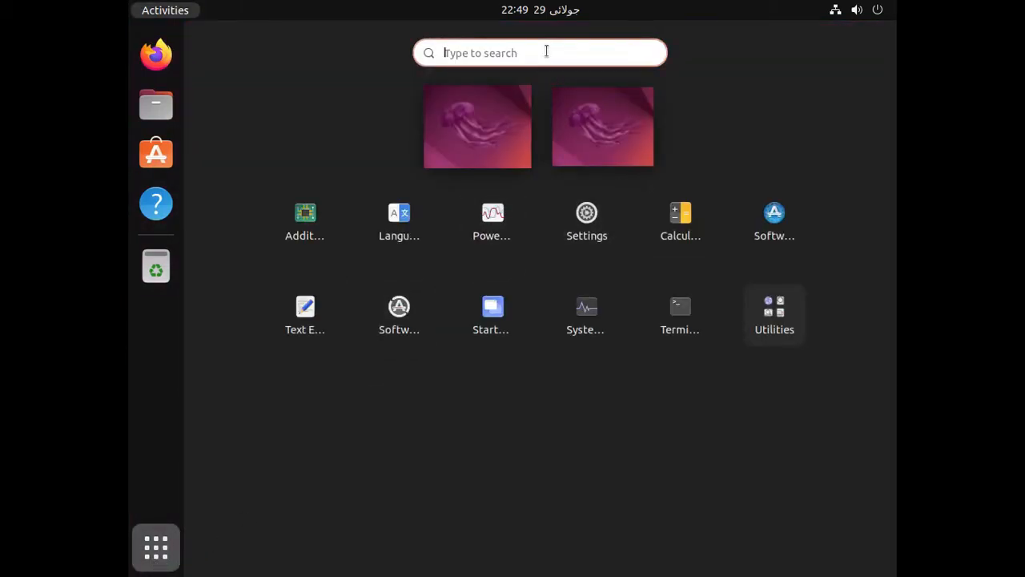
type("display")
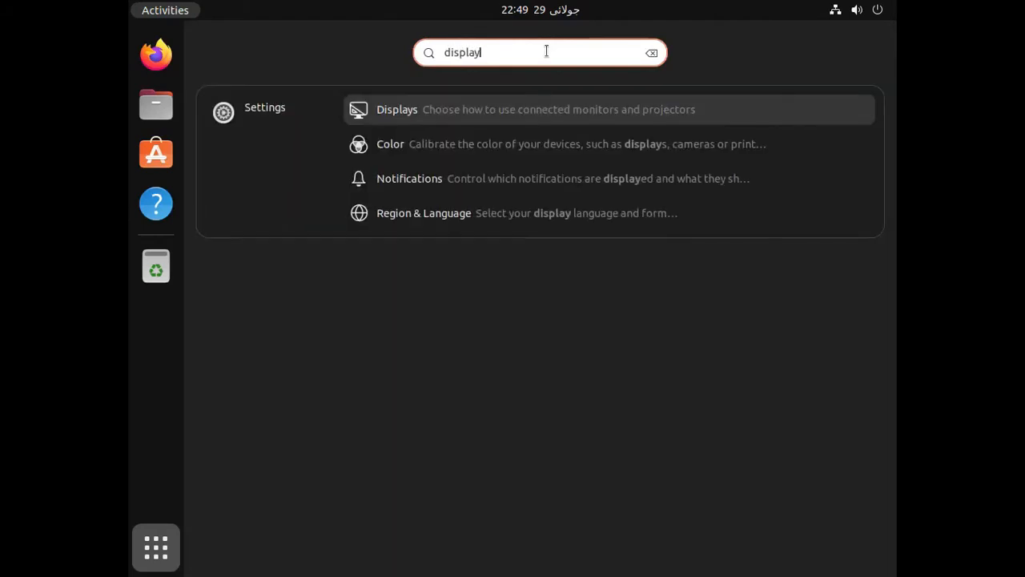
key("Return")
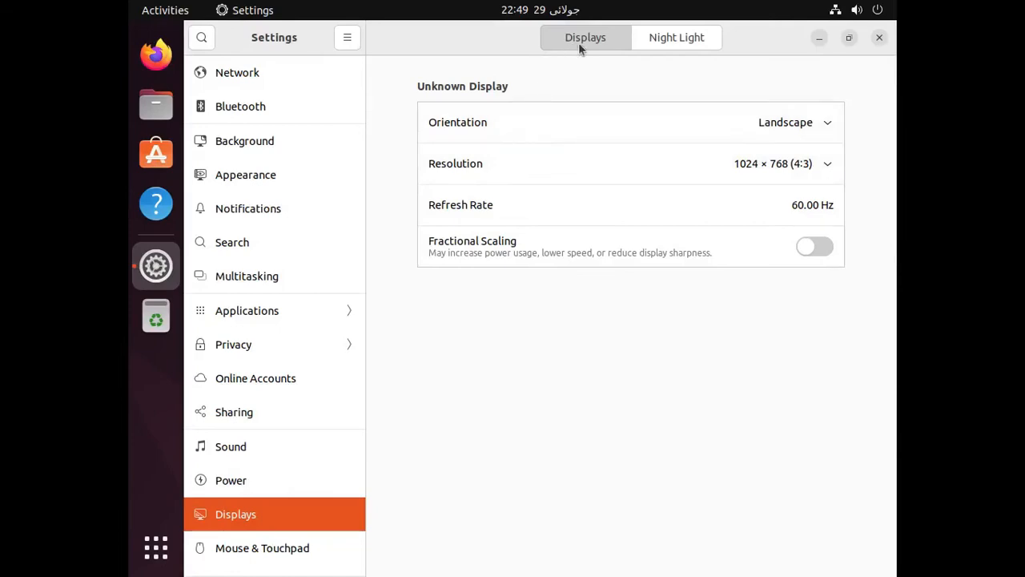
Set the resolution to 1360 × 768 (16:9), apply it and keep the changes.
left_click(805, 164)
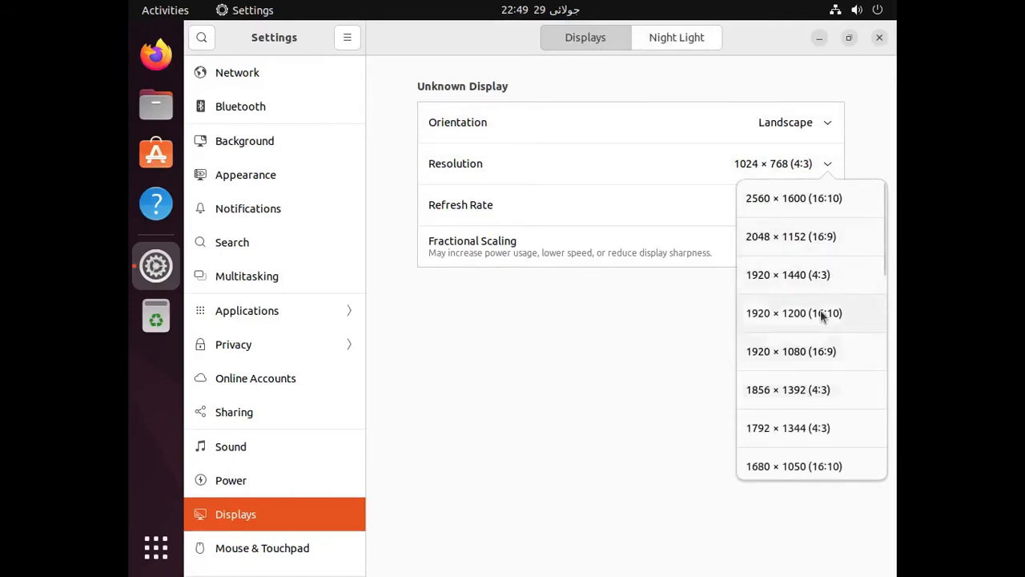
scroll(816, 456, "down", 4)
scroll(817, 452, "down", 1)
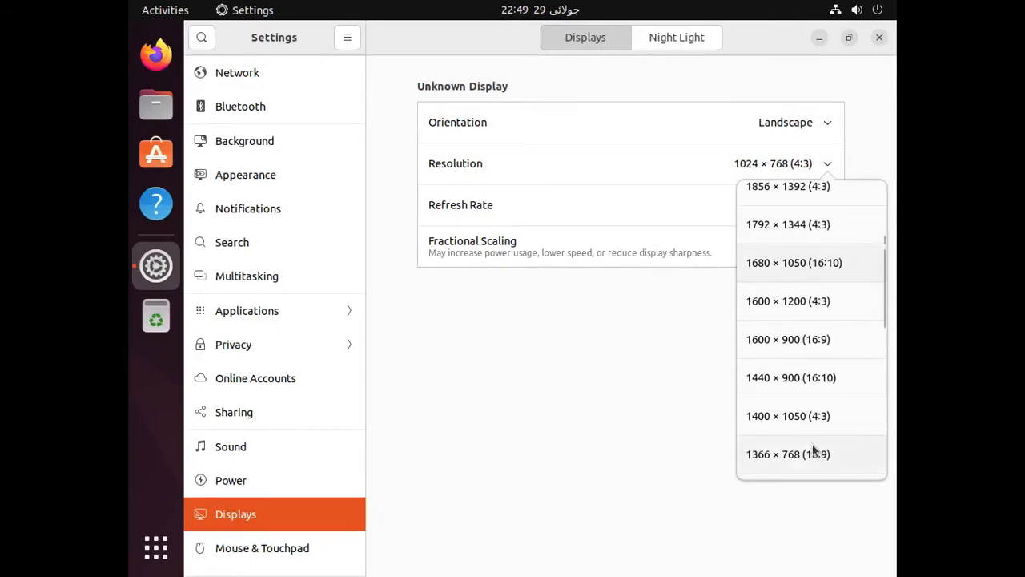
scroll(816, 423, "down", 1)
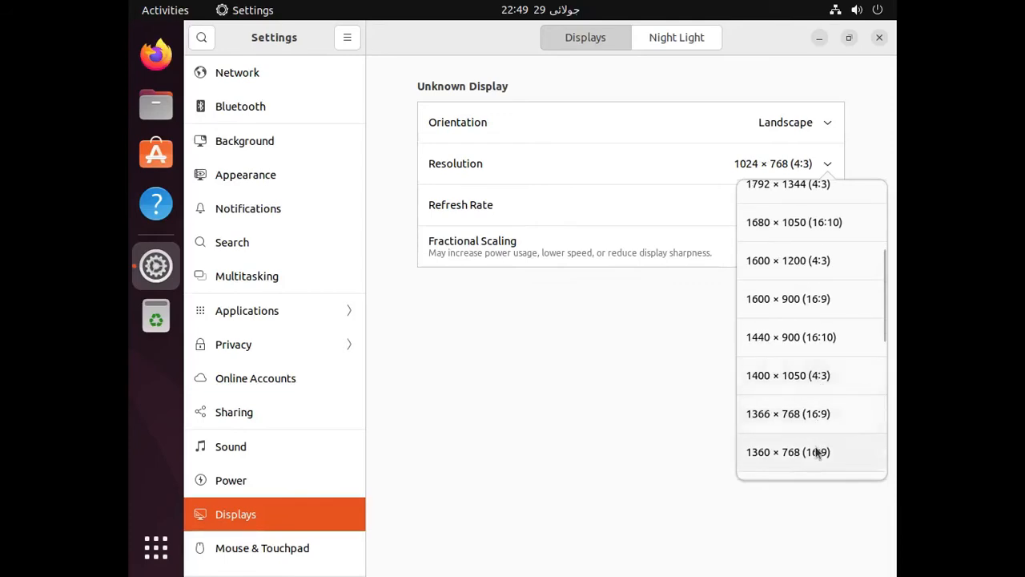
left_click(817, 451)
left_click(859, 42)
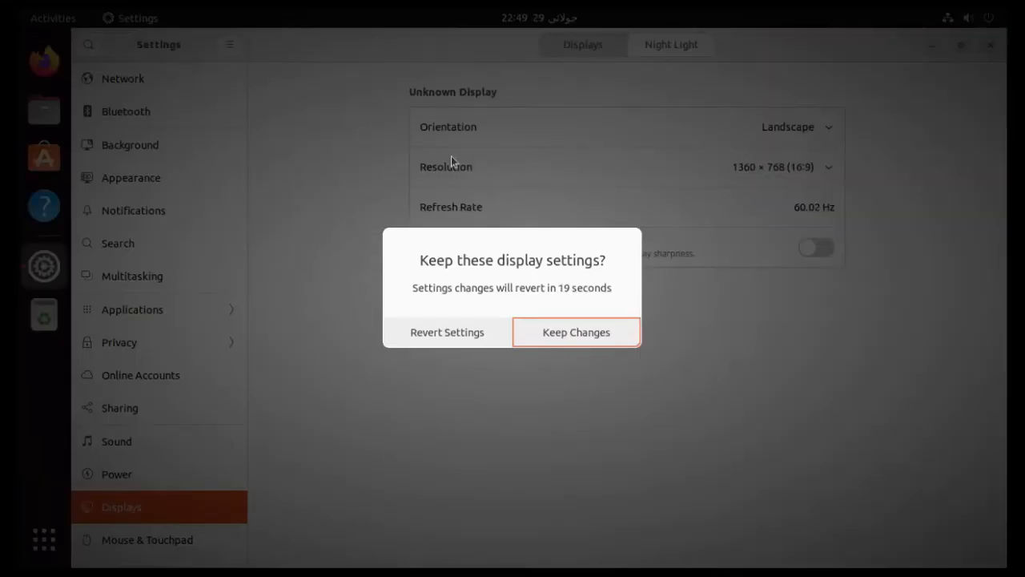
left_click(595, 336)
Close Settings and move the Home icon to the desktop's bottom-right corner.
left_click_drag(367, 46, 380, 128)
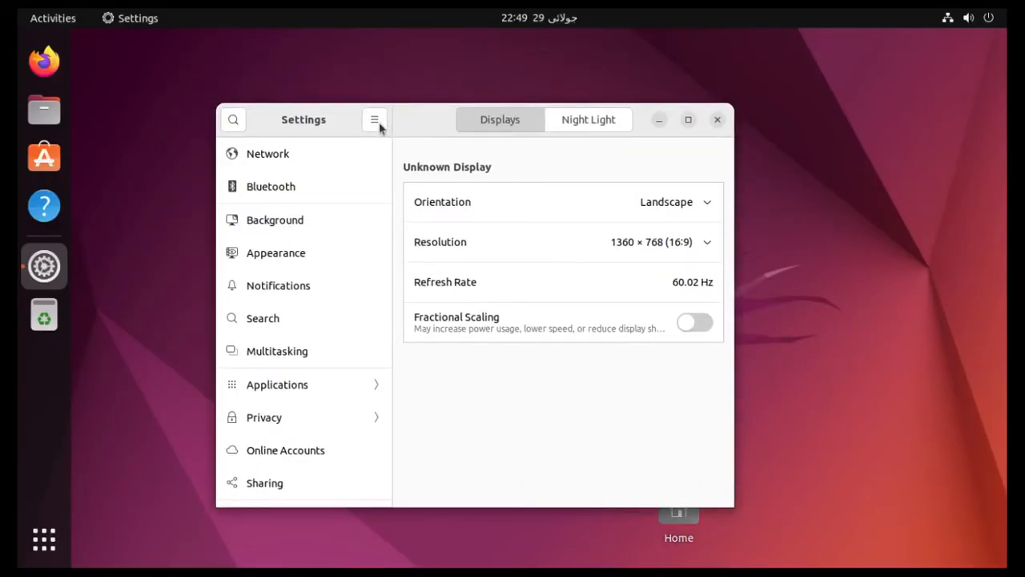
double_click(428, 131)
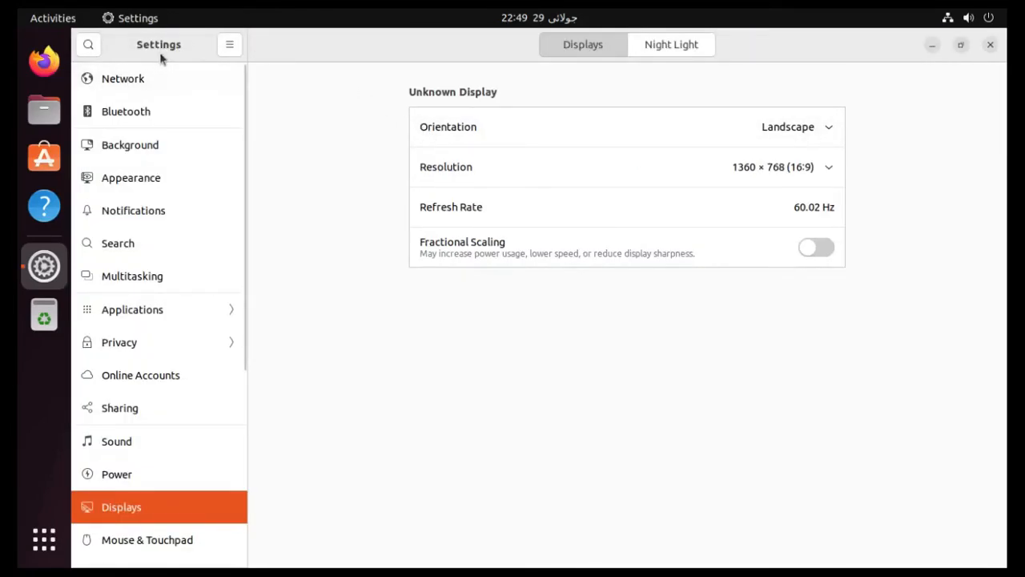
left_click(990, 46)
left_click_drag(685, 500, 933, 487)
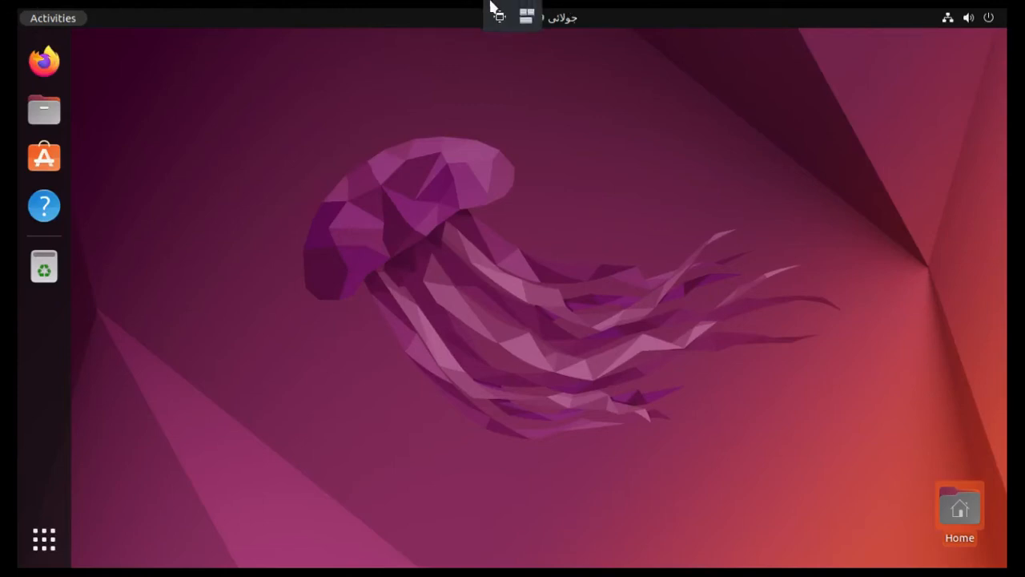
Restore the VM's fullscreen view and reopen Settings from the system menu.
left_click(499, 16)
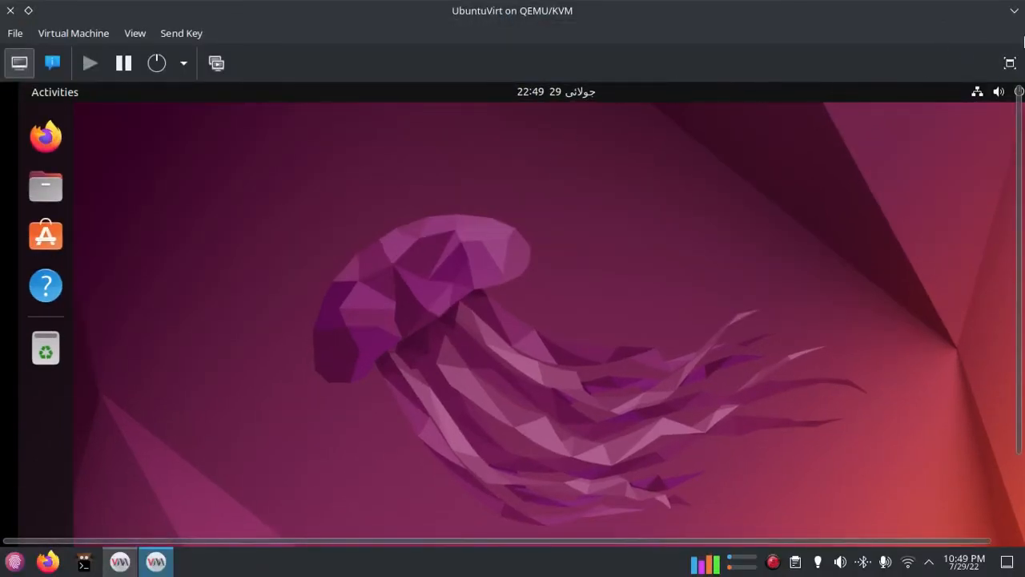
left_click(1009, 63)
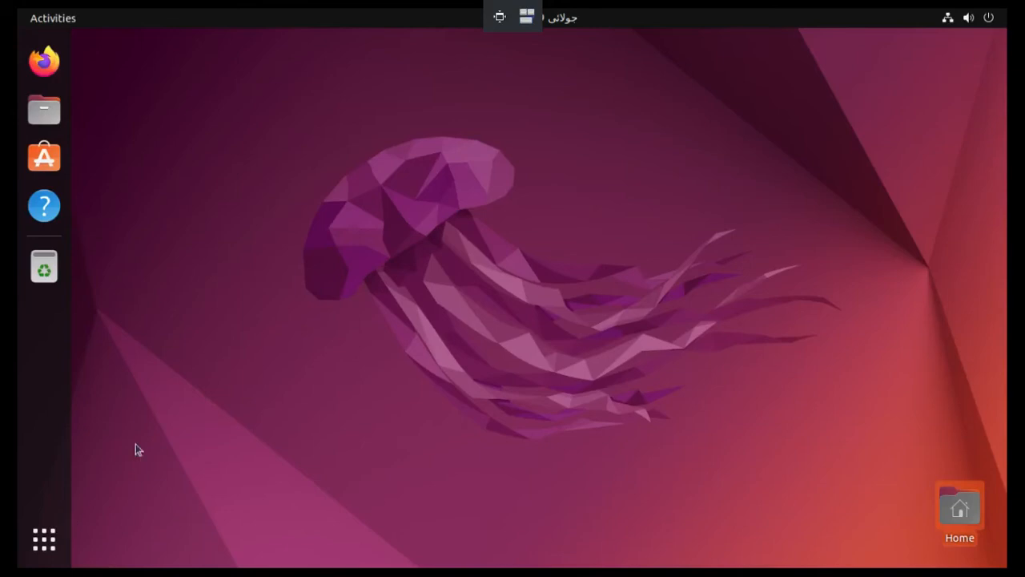
left_click(969, 17)
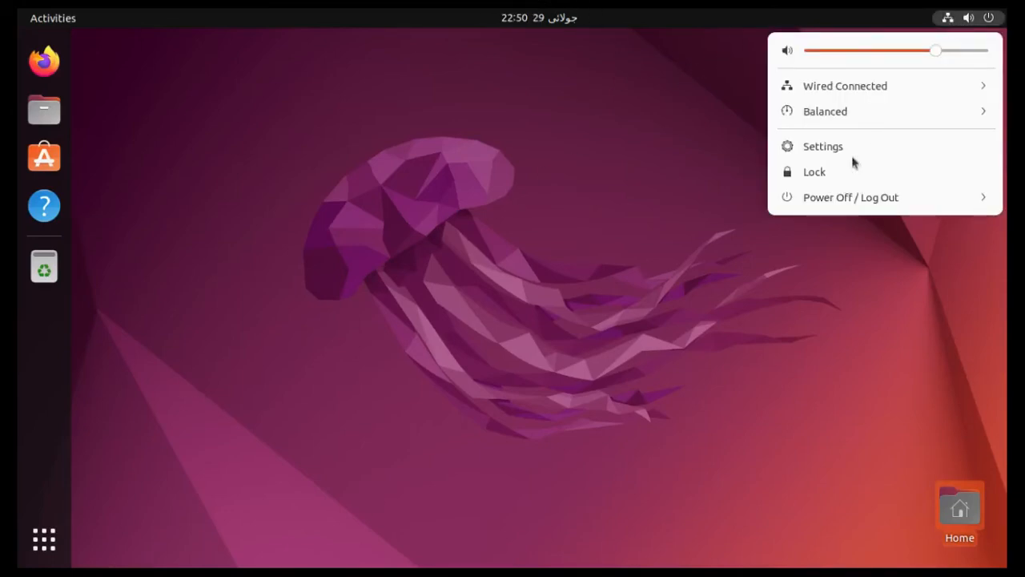
left_click(835, 149)
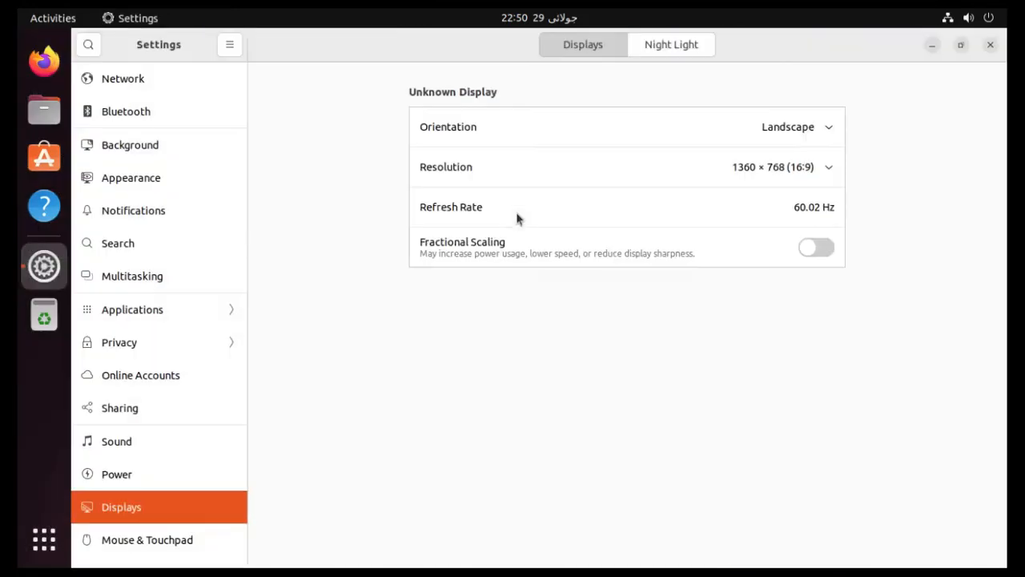
Switch the resolution to 1366 × 768, apply it and keep the changes.
left_click(758, 168)
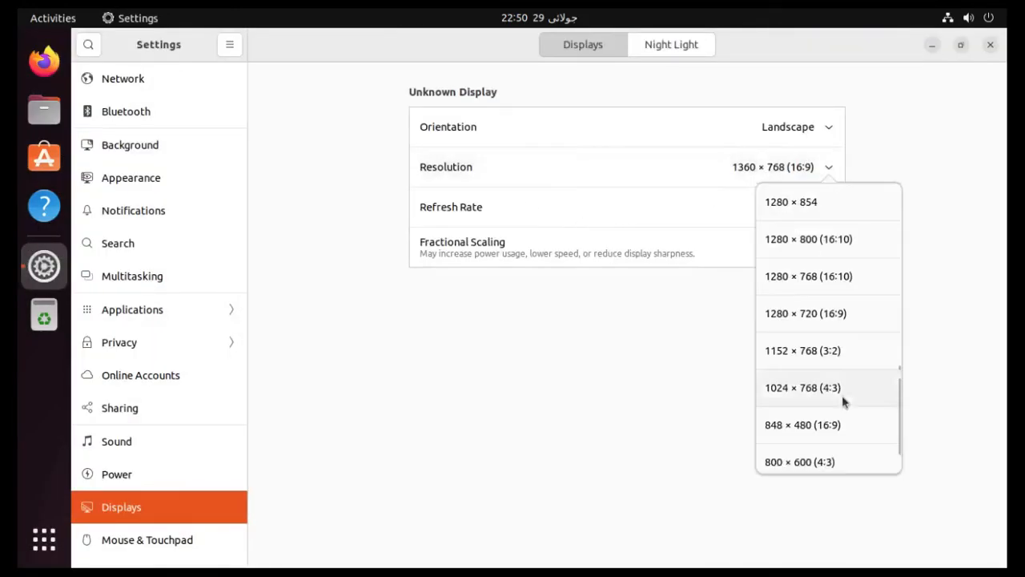
scroll(842, 318, "up", 3)
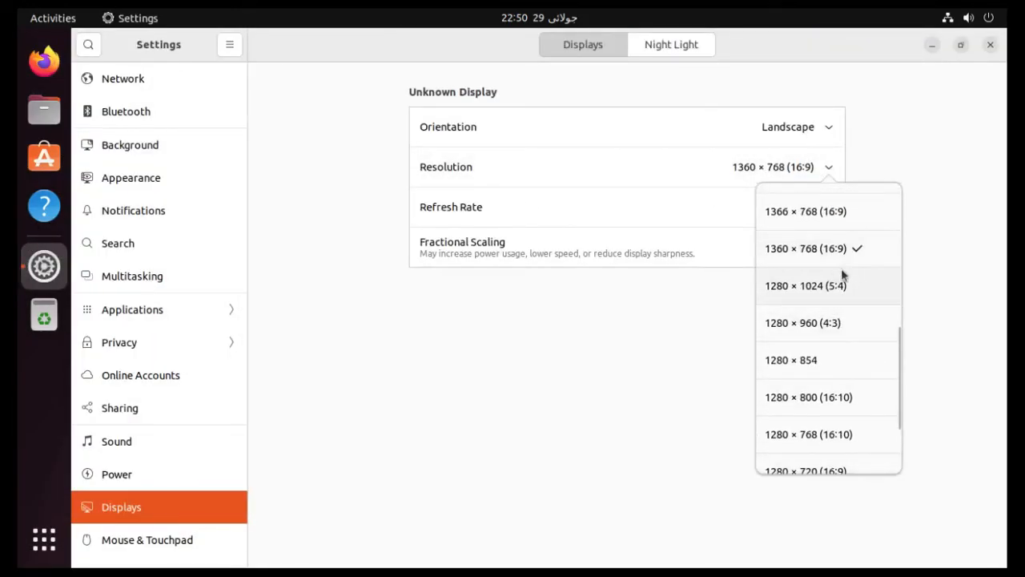
left_click(853, 220)
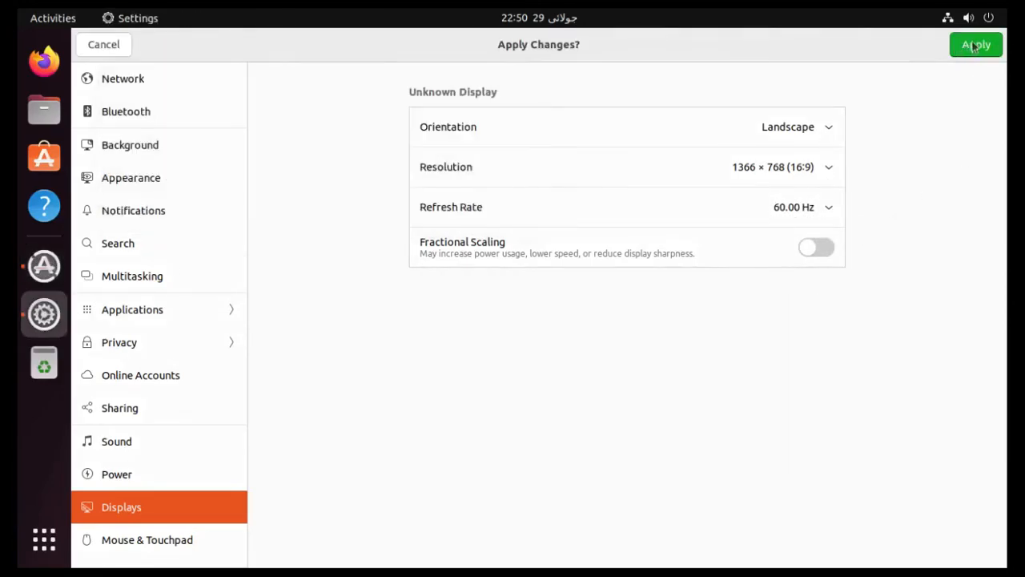
left_click(972, 44)
left_click(592, 325)
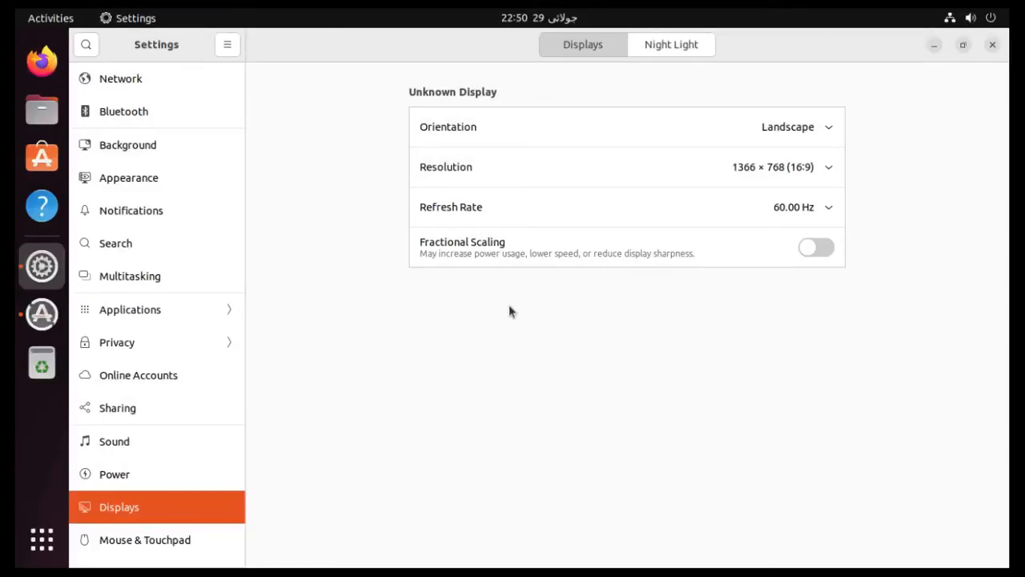
Return the resolution to 1360 × 768 (16:9), keep it, and close Settings.
left_click(801, 177)
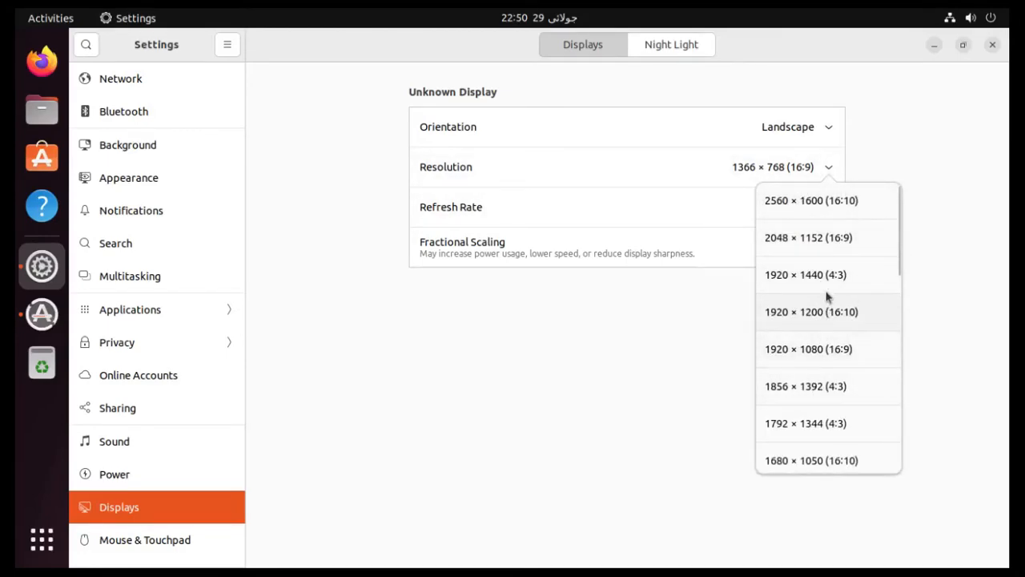
scroll(822, 420, "down", 3)
scroll(820, 417, "down", 2)
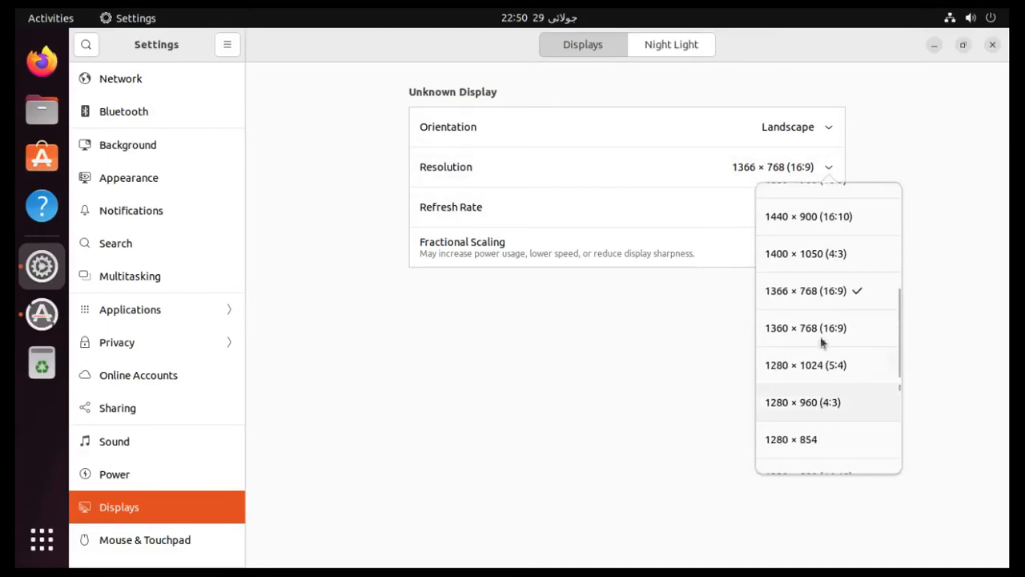
left_click(818, 330)
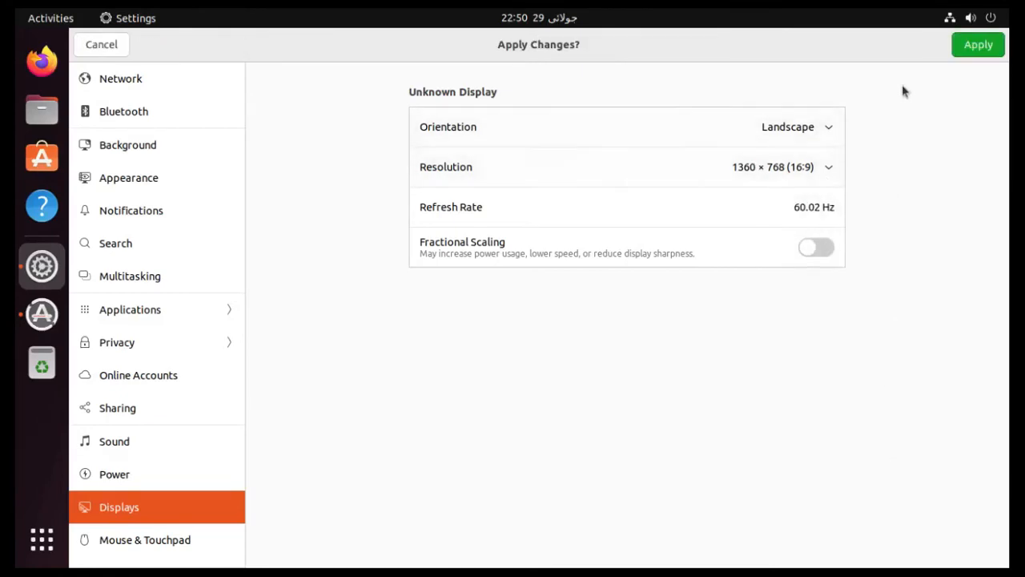
left_click(970, 49)
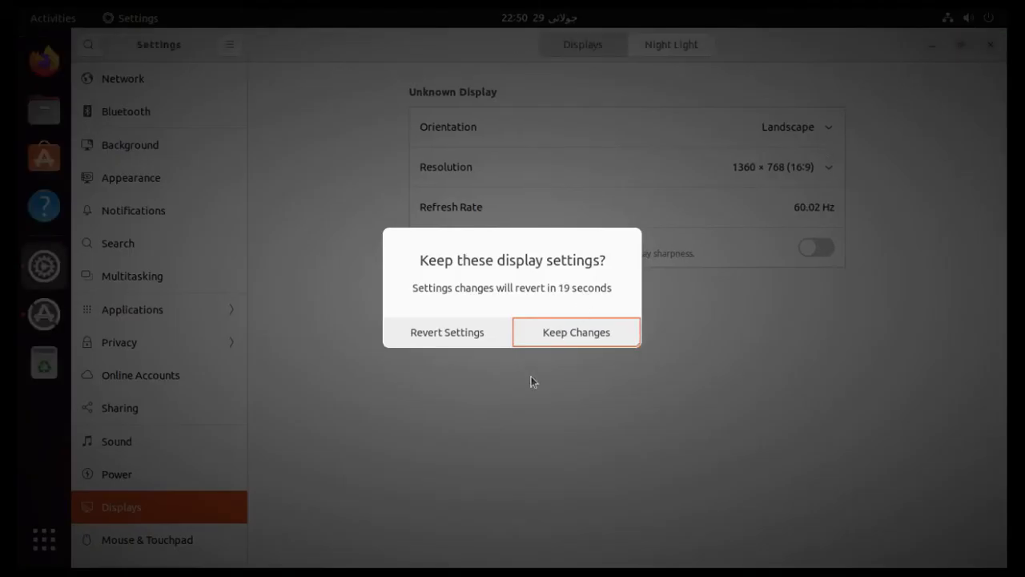
left_click(564, 333)
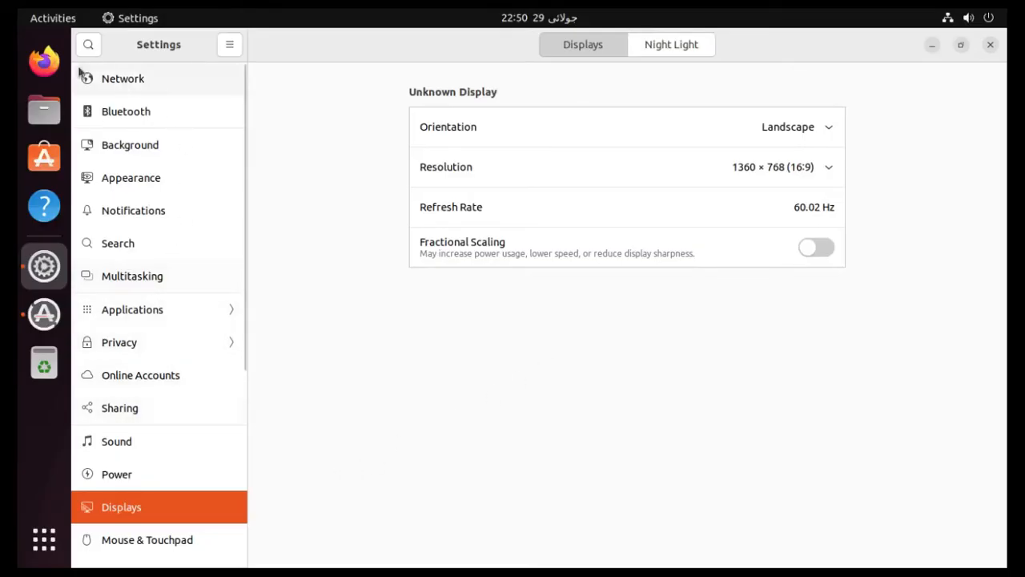
left_click(993, 45)
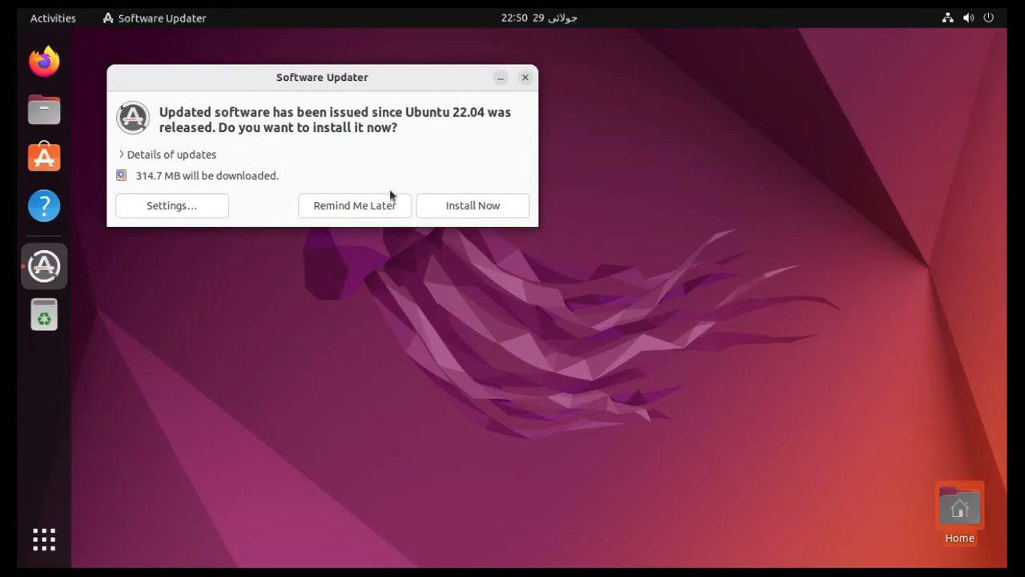
Expand then collapse the update details, and dismiss the 314.7 MB update prompt without installing.
left_click(148, 156)
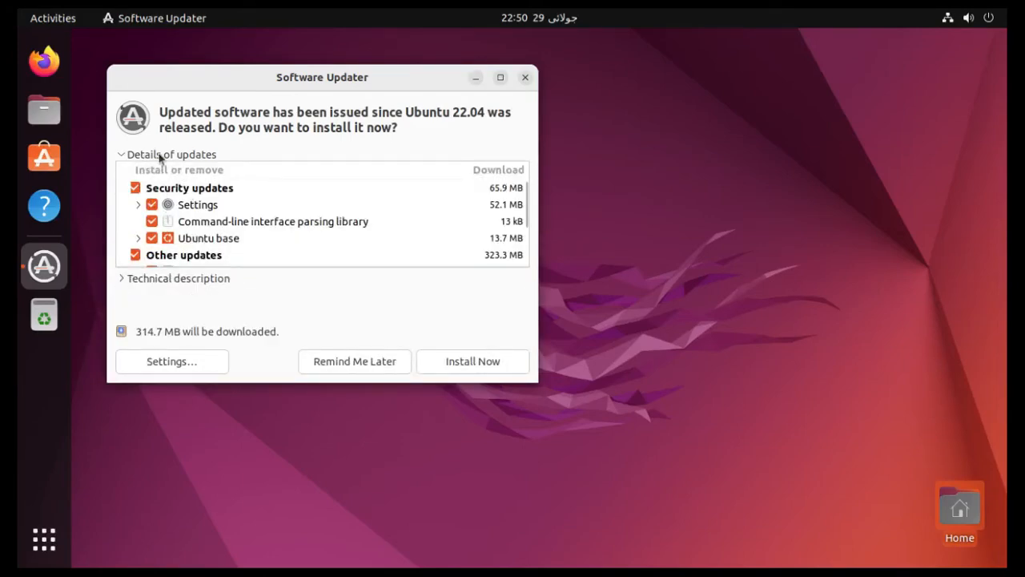
left_click(159, 155)
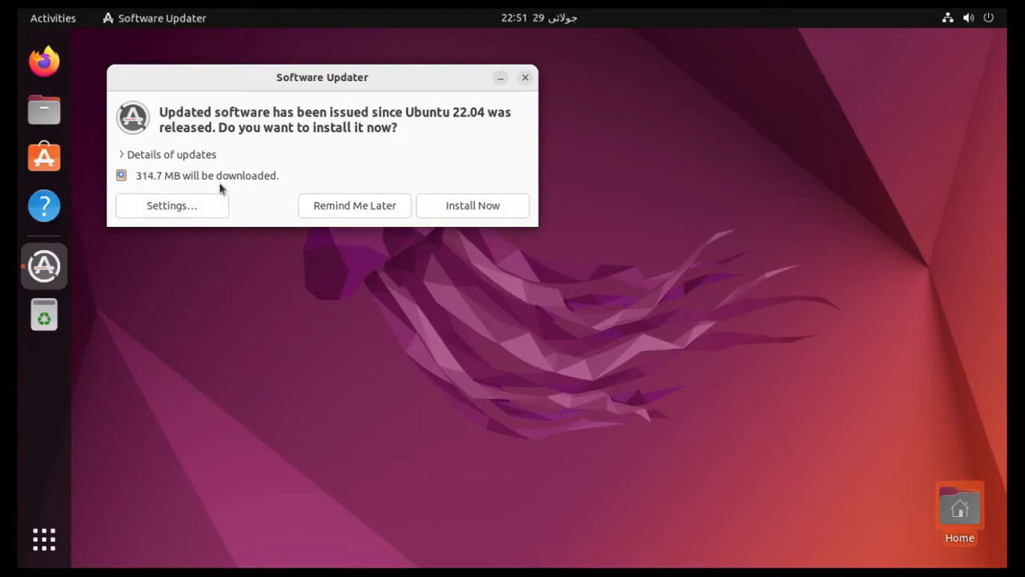
left_click(525, 78)
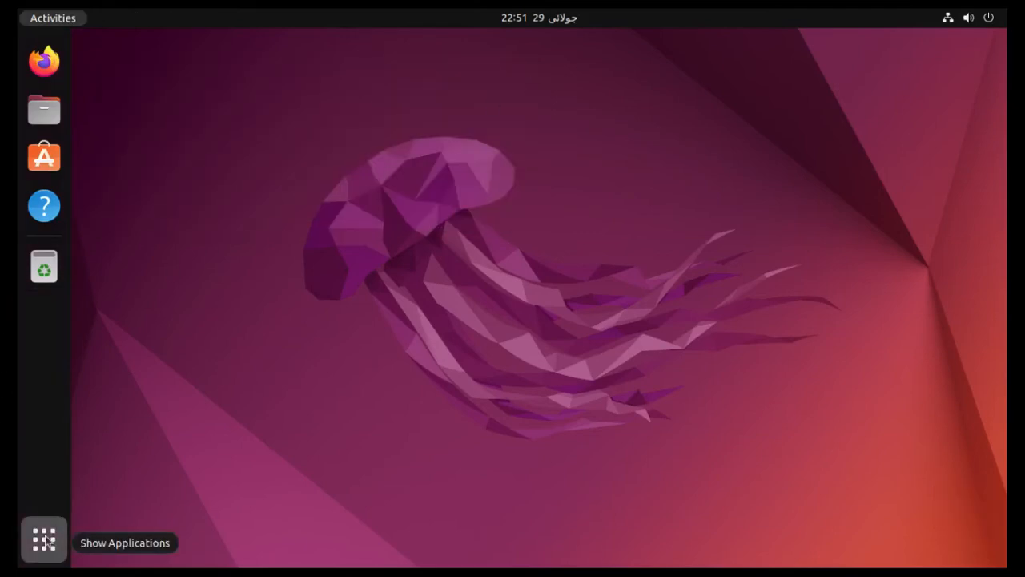
Show the application grid, open the Utilities folder, then close it again.
left_click(46, 540)
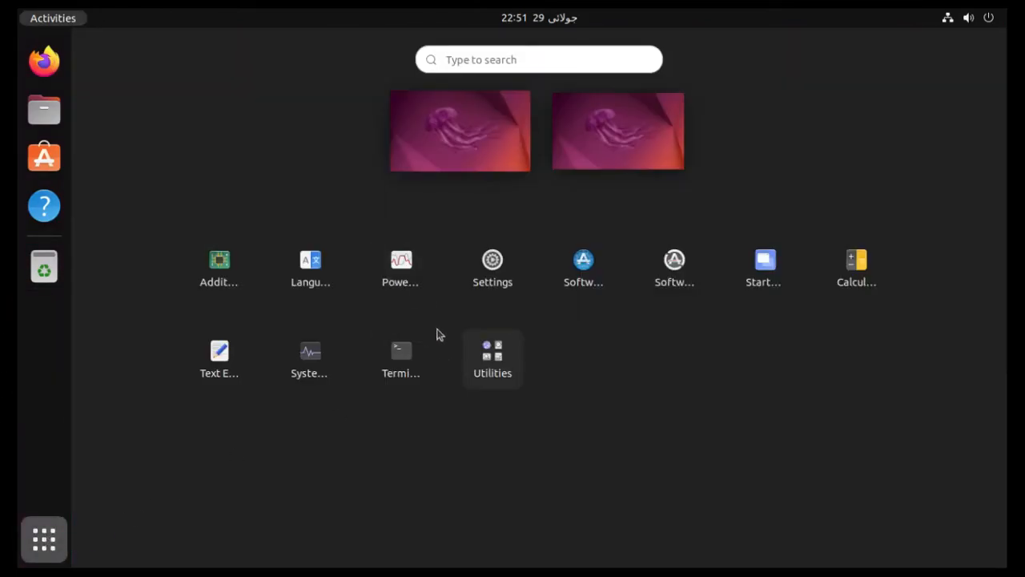
left_click(512, 361)
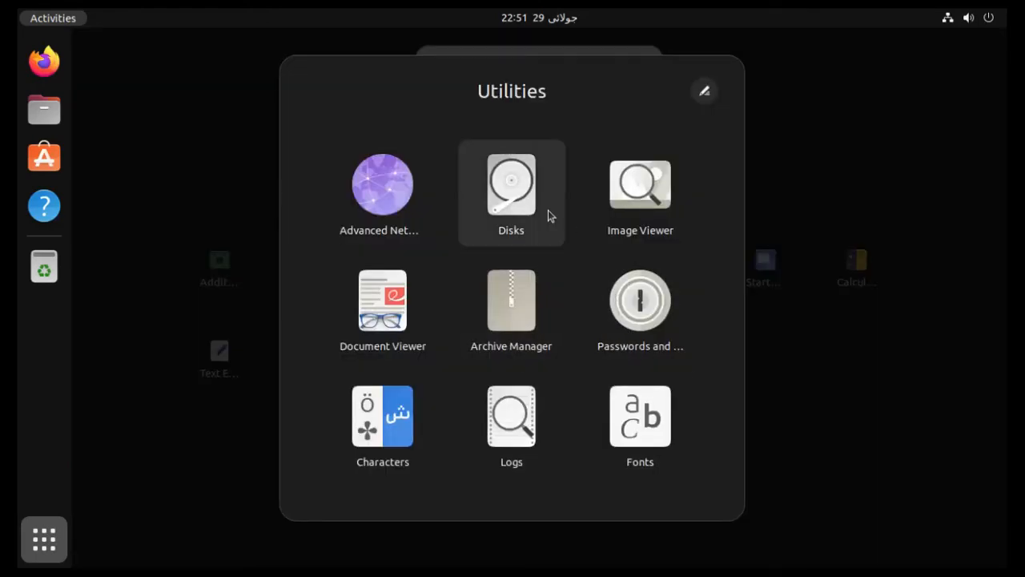
left_click(863, 350)
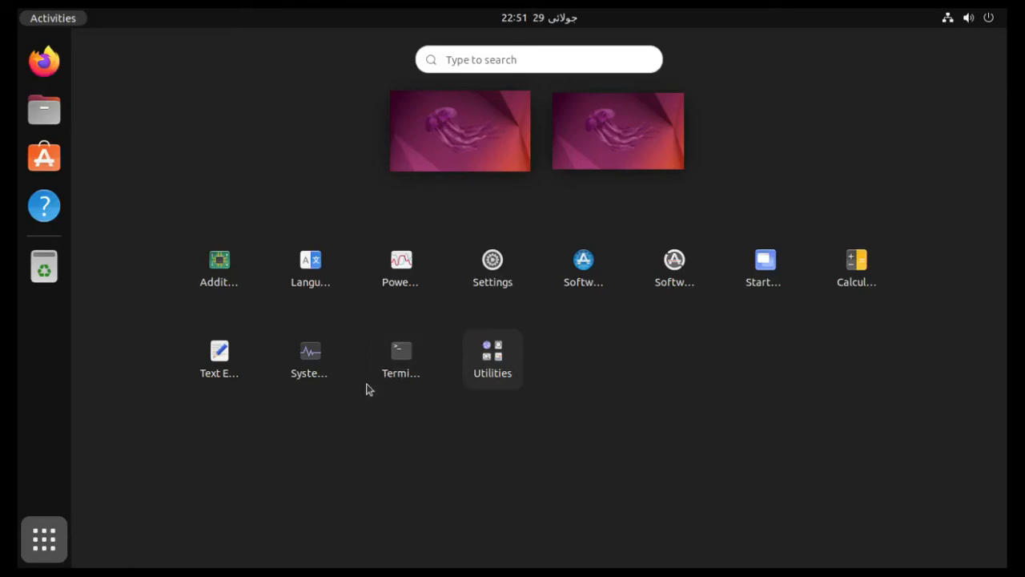
Launch Terminal, clear its screen, and maximize the window.
left_click(404, 367)
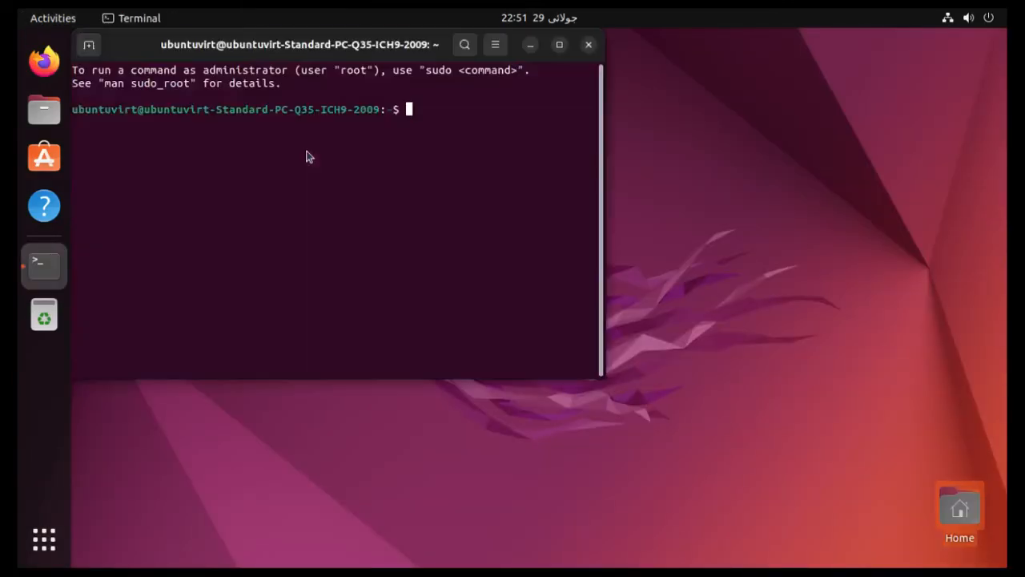
left_click_drag(334, 51, 476, 137)
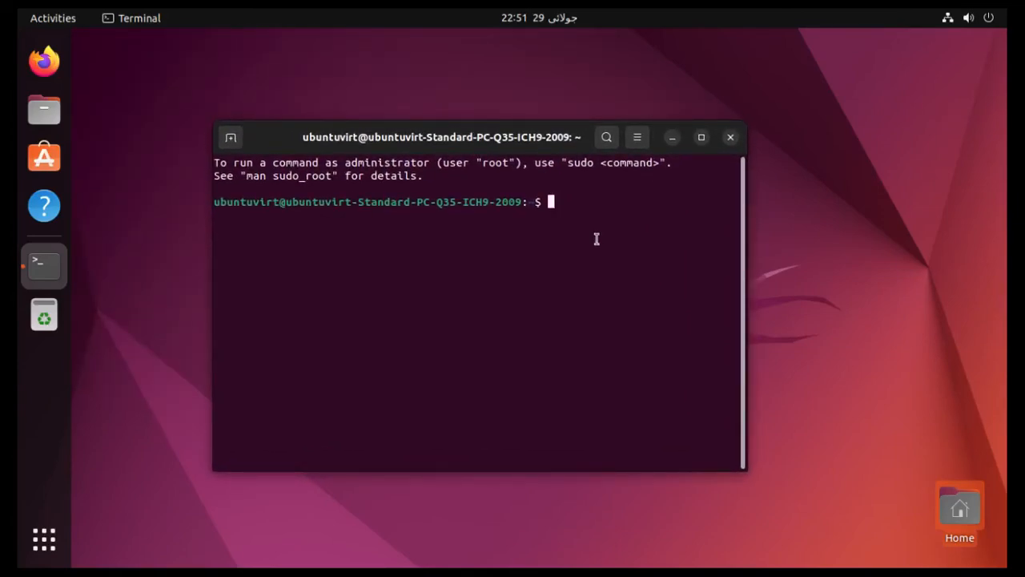
type("clear")
key("Return")
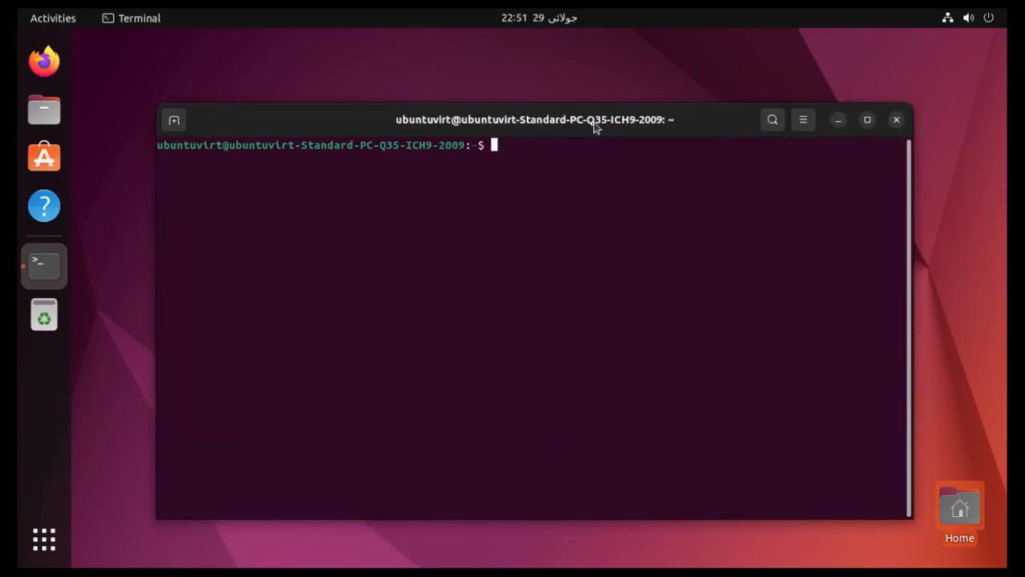
double_click(595, 127)
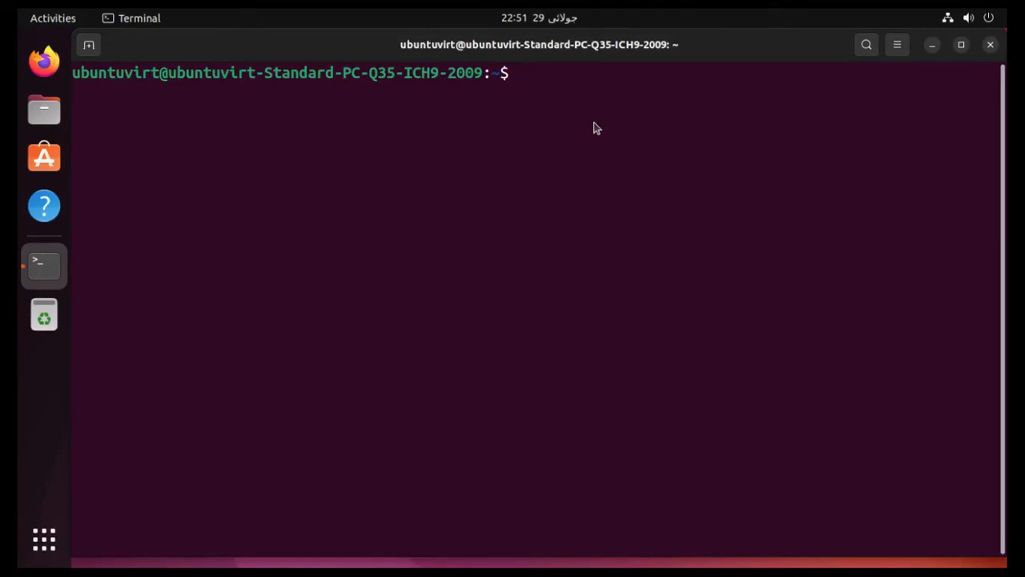
Run 'sudo apt update' and authorise it with the account password.
type("sudo apt ")
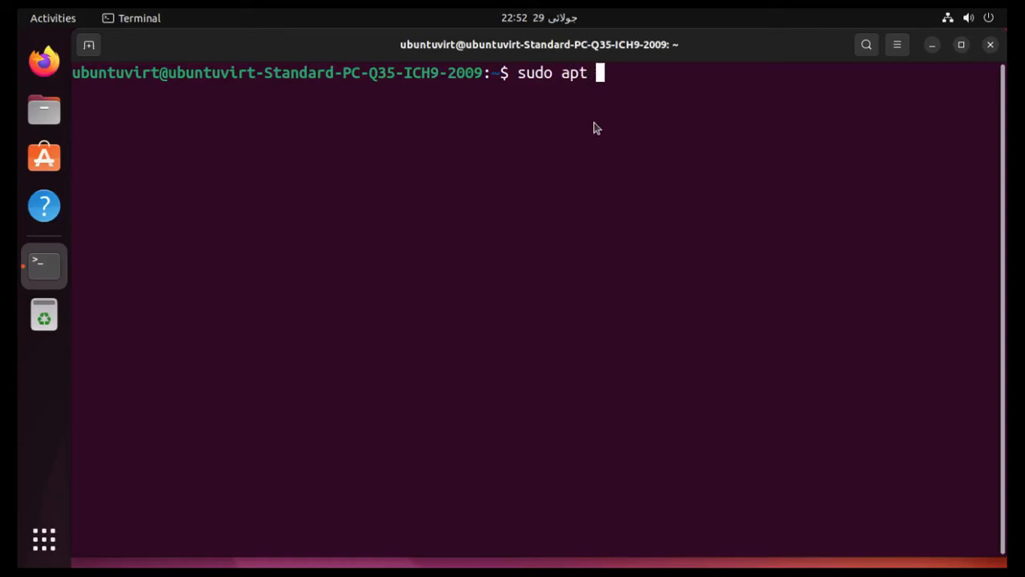
type("update")
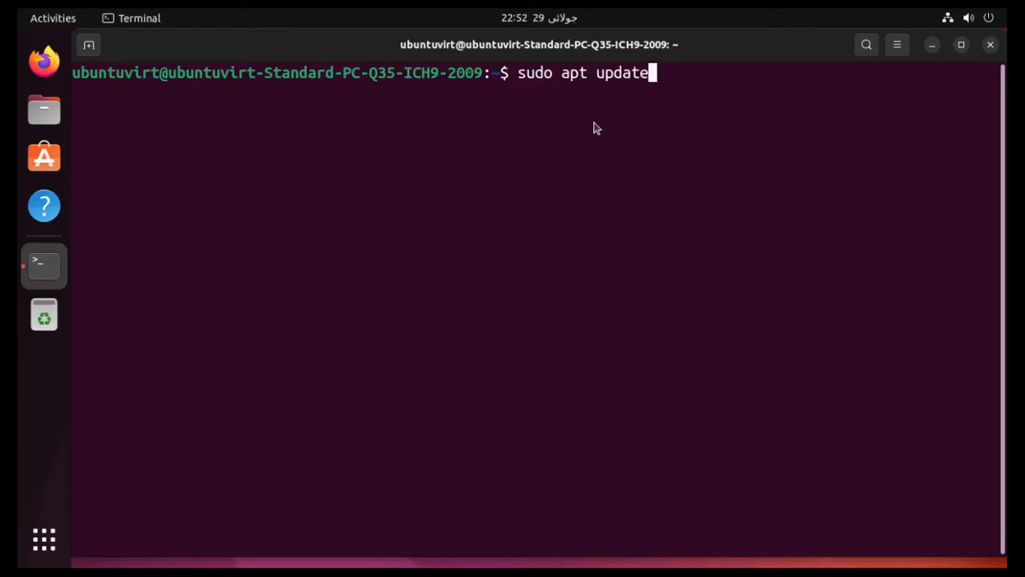
key("Return")
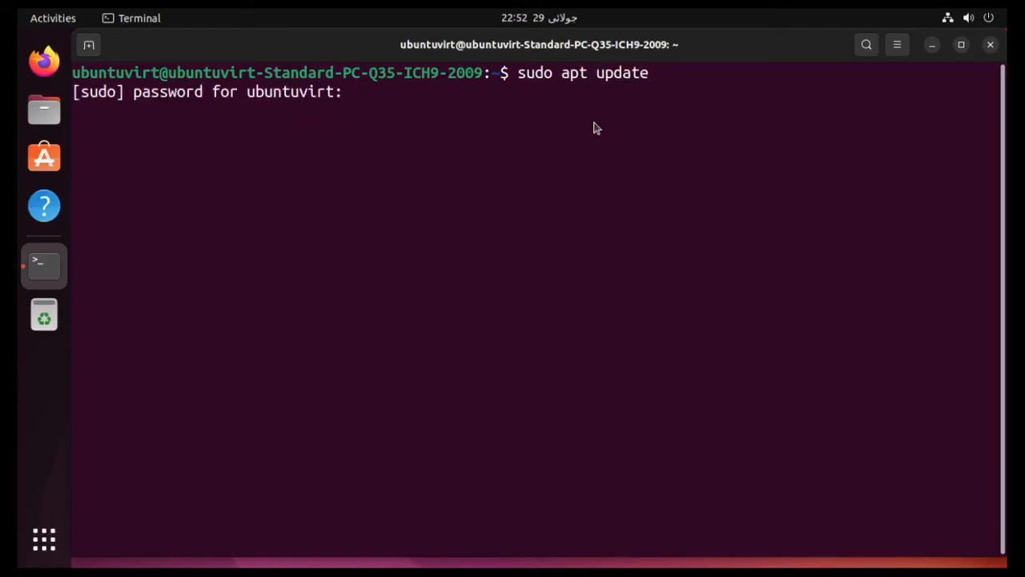
key("Return")
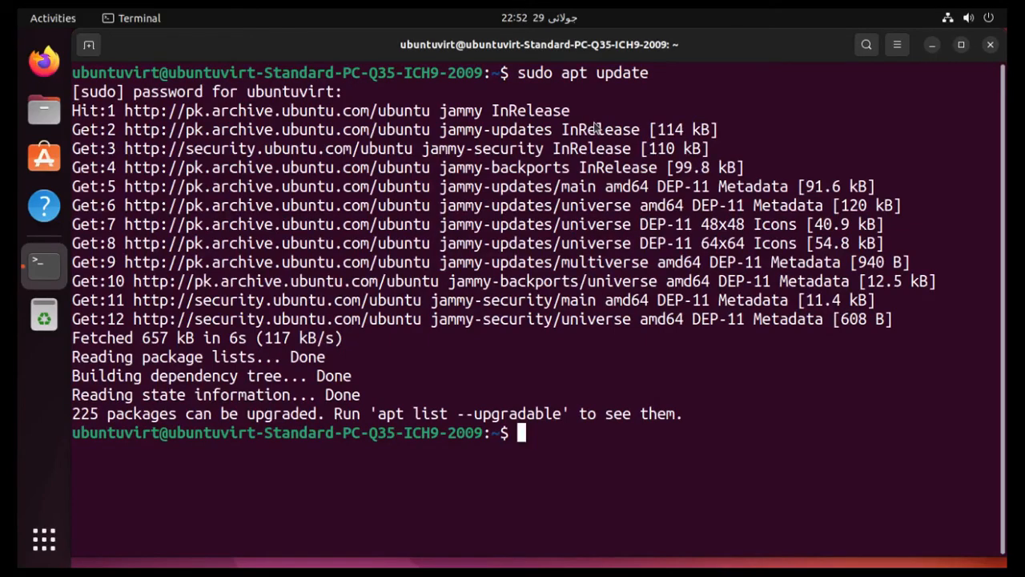
Run 'sudo apt upgrade', decline it with 'n', then clear the screen.
type("sudo")
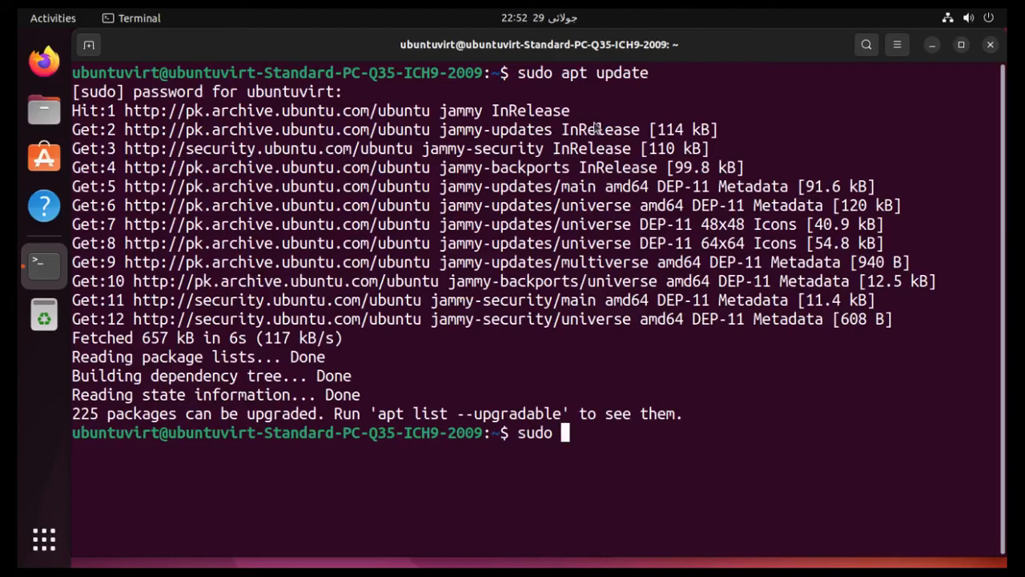
type(" apt upgrade")
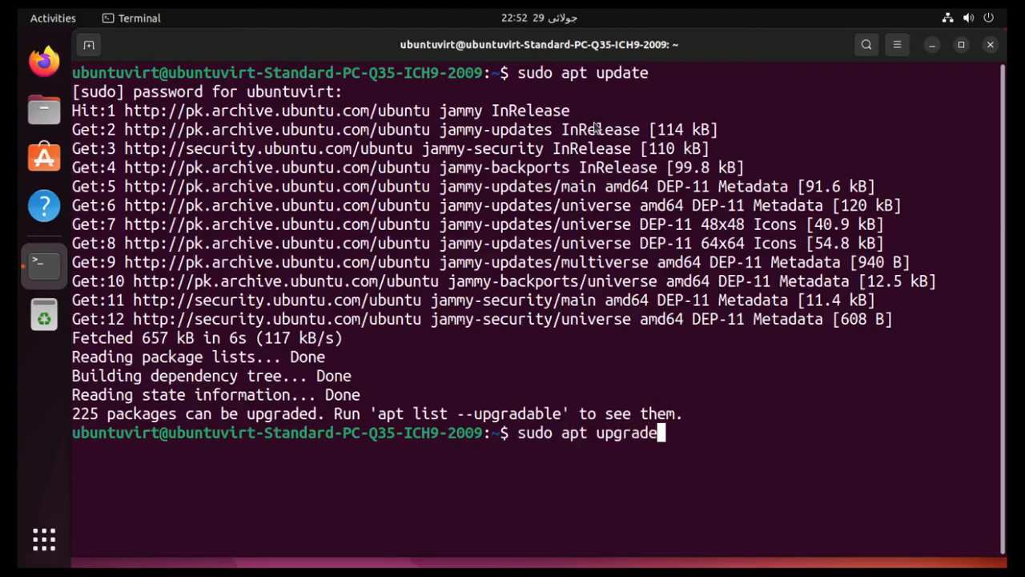
key("Return")
type("n")
key("Return")
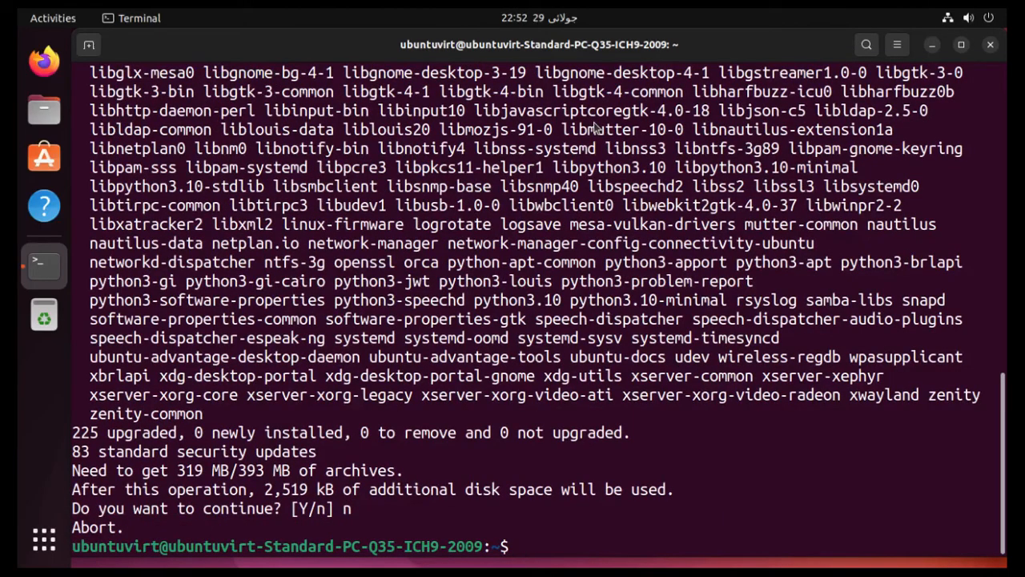
type("clear")
key("Return")
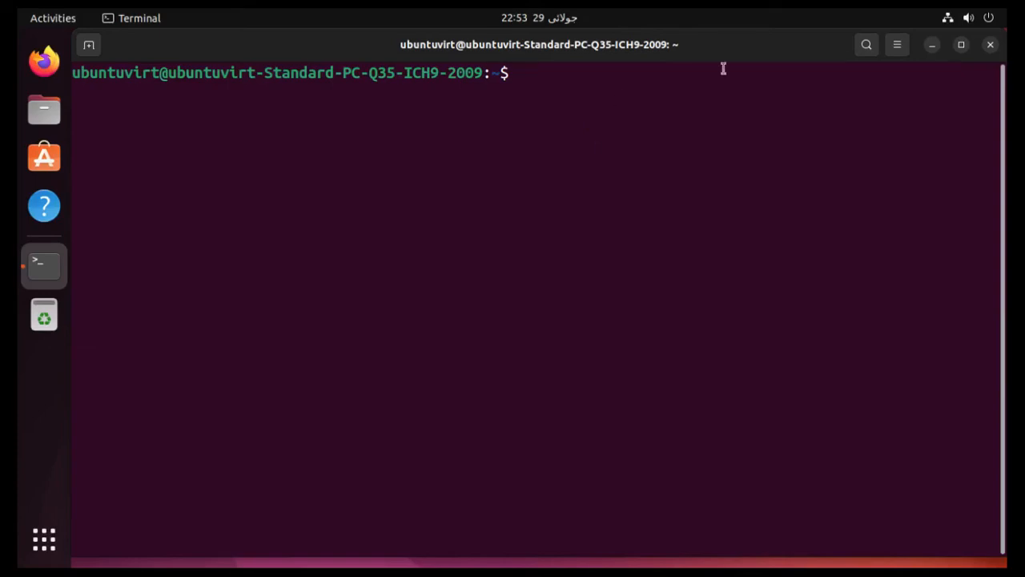
Close Terminal and switch the system Appearance to the Dark style in Settings.
left_click(991, 46)
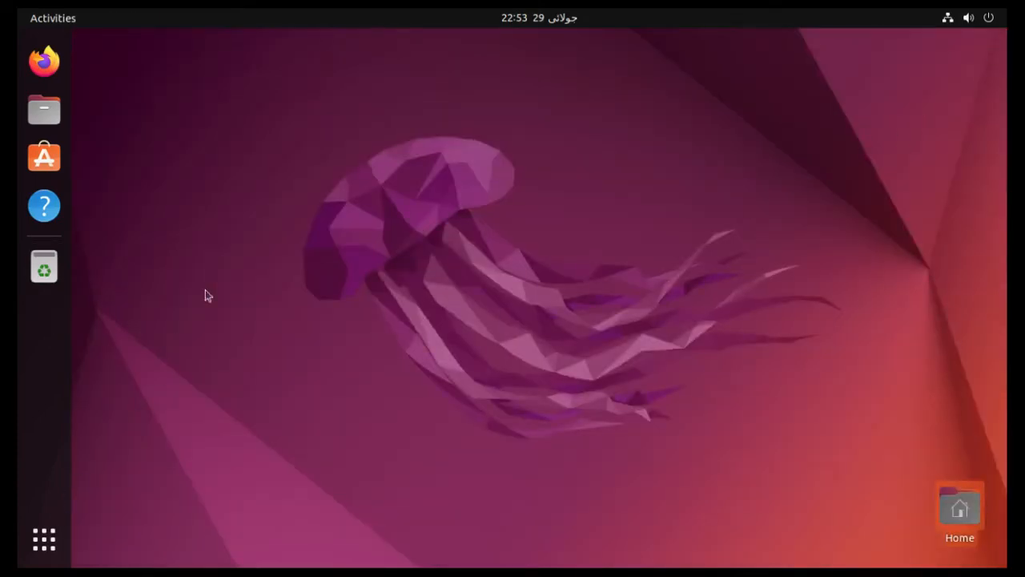
left_click(973, 19)
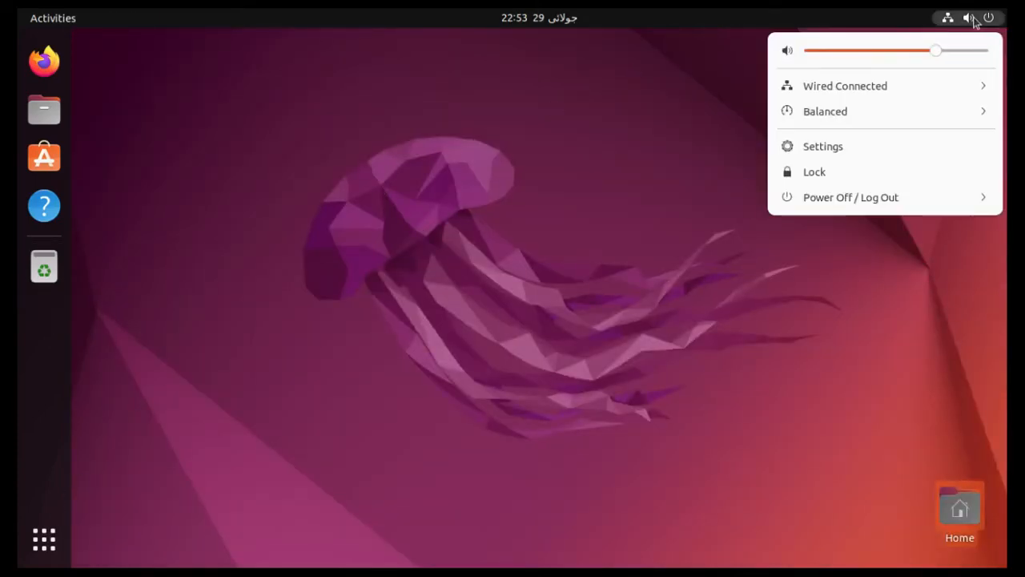
left_click(857, 149)
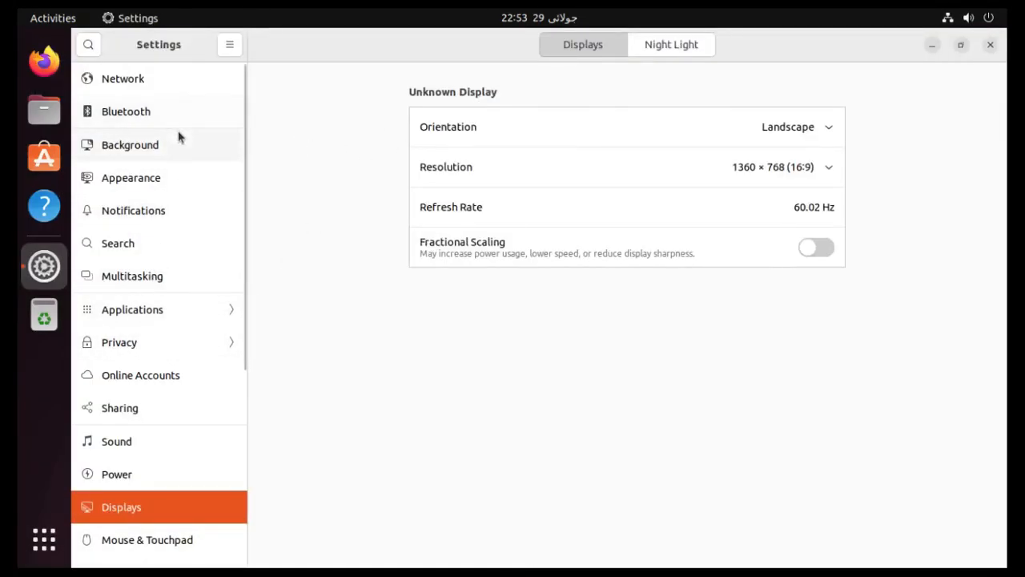
left_click(184, 175)
left_click(744, 208)
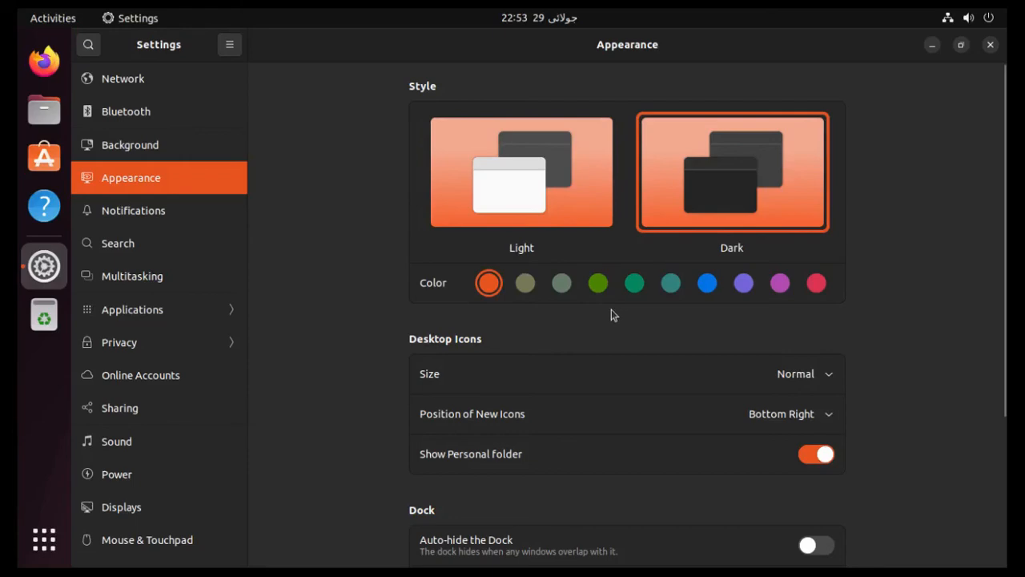
Close the Settings window and launch Files from the dock.
left_click_drag(675, 48, 590, 153)
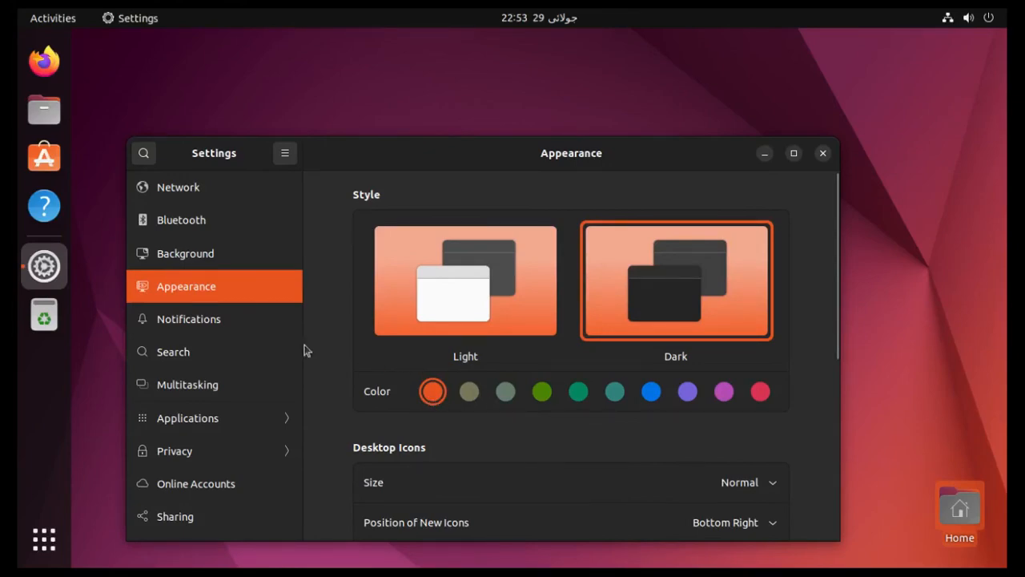
left_click(823, 154)
left_click(45, 110)
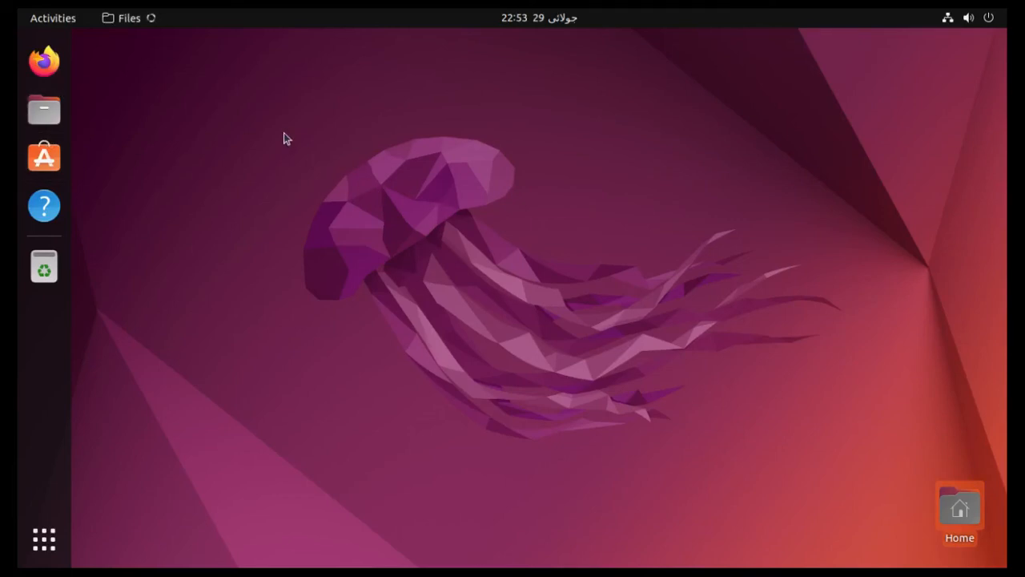
Reposition the dark-themed Files window at Home, then expand the Power Off / Log Out options.
left_click_drag(394, 44, 457, 89)
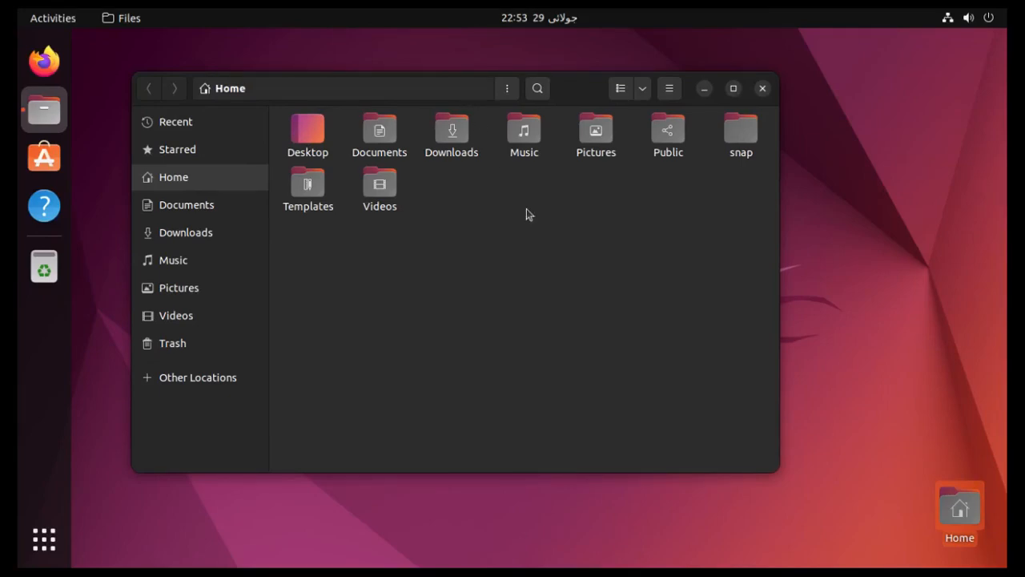
left_click(44, 538)
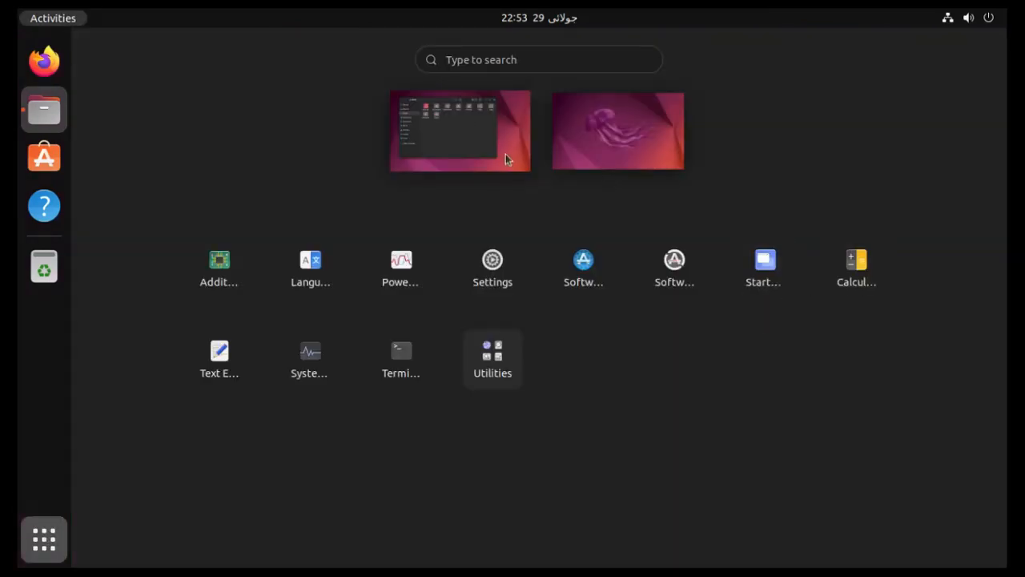
left_click(450, 136)
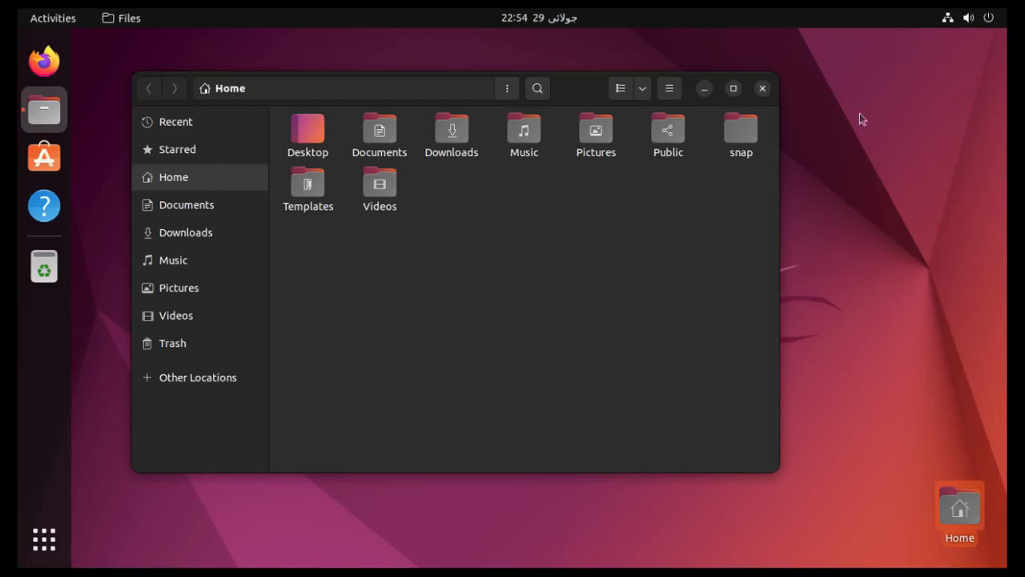
left_click(952, 18)
left_click(908, 201)
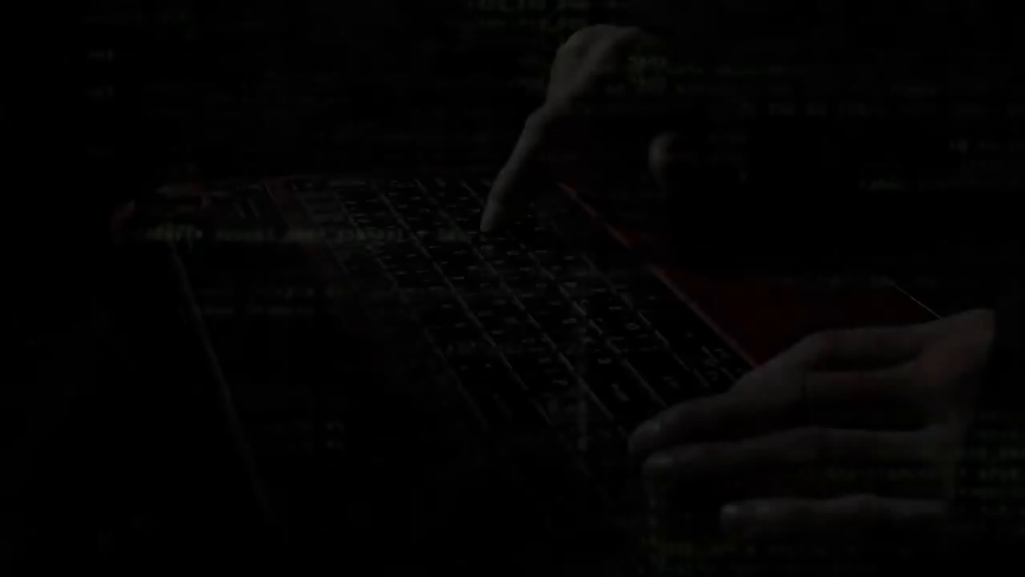